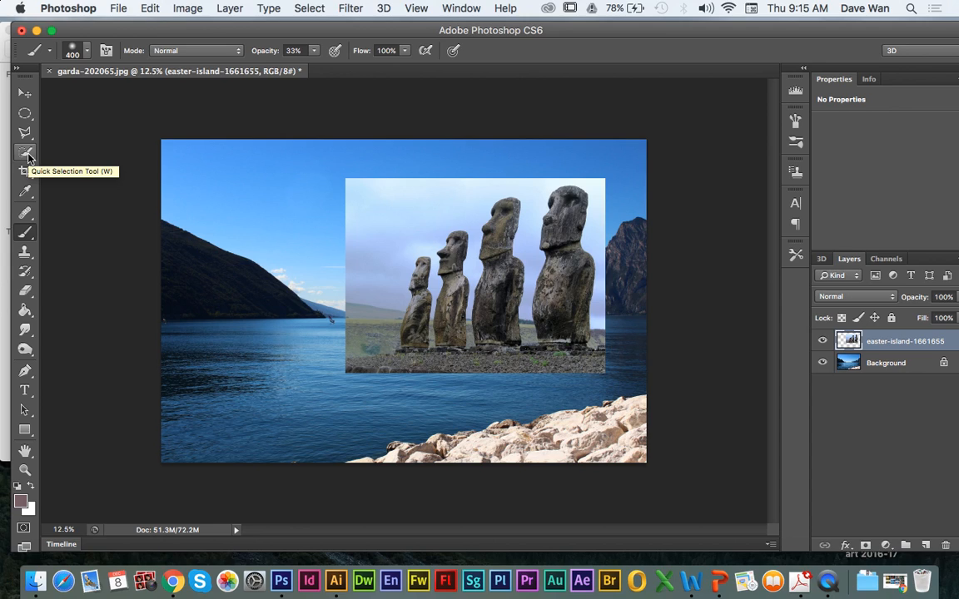
Step: Select the four stone statues using Quick Selection in add mode with a 70 px brush
left_click(26, 152)
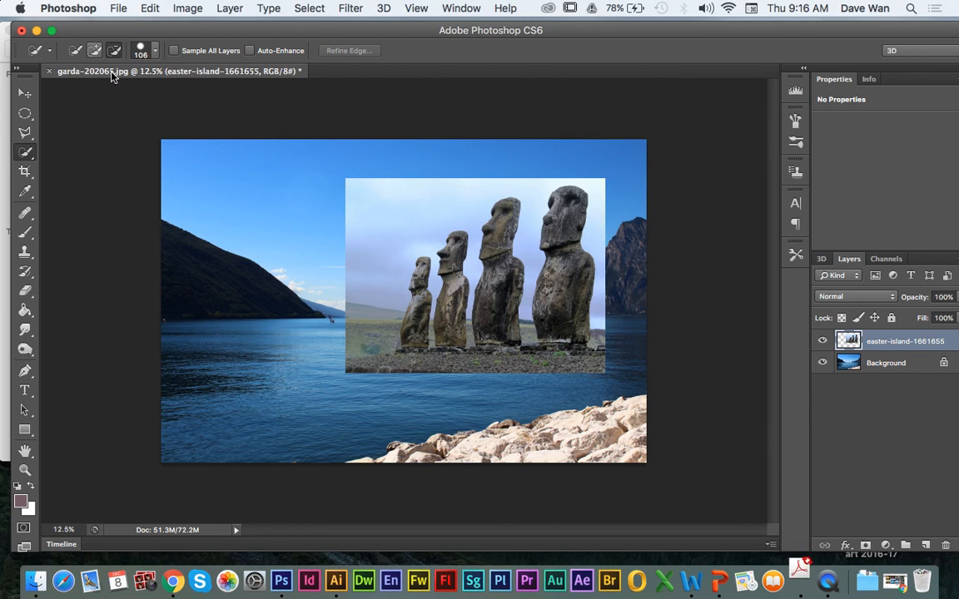
left_click(94, 50)
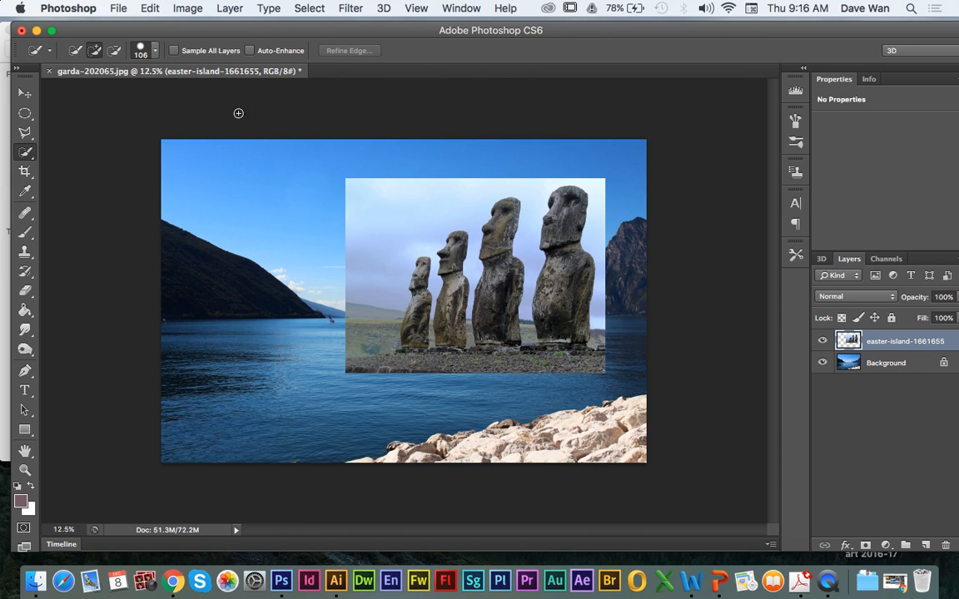
left_click(142, 50)
left_click(127, 87)
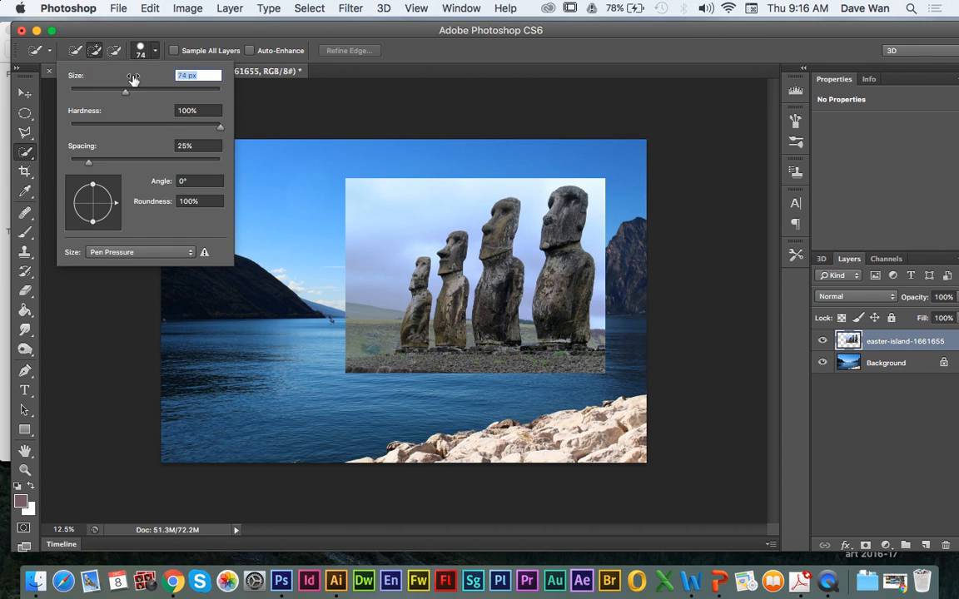
left_click(160, 30)
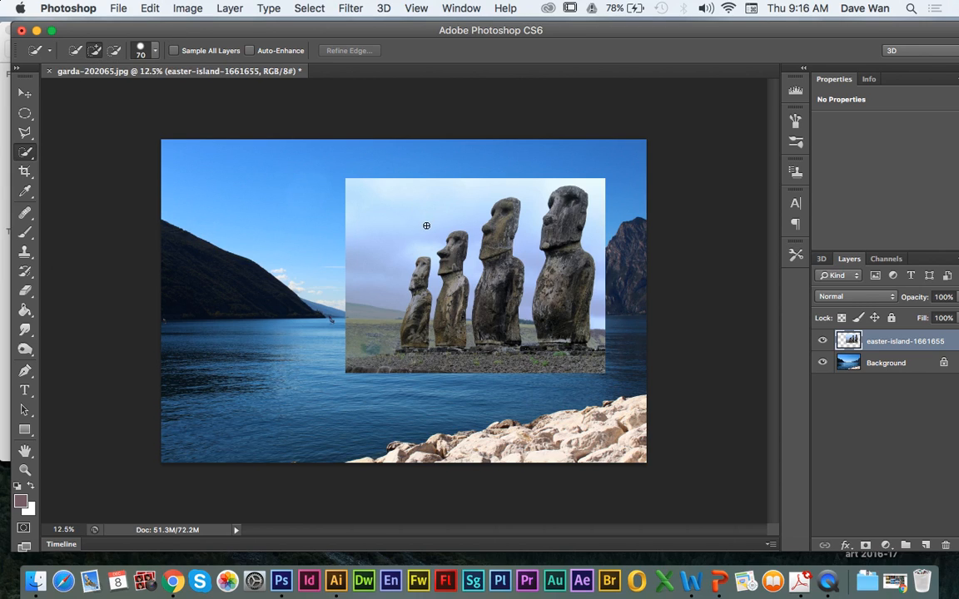
mouse_move(422, 270)
left_mouse_down()
mouse_move(410, 350)
mouse_move(421, 365)
mouse_move(451, 342)
mouse_move(452, 263)
left_mouse_up()
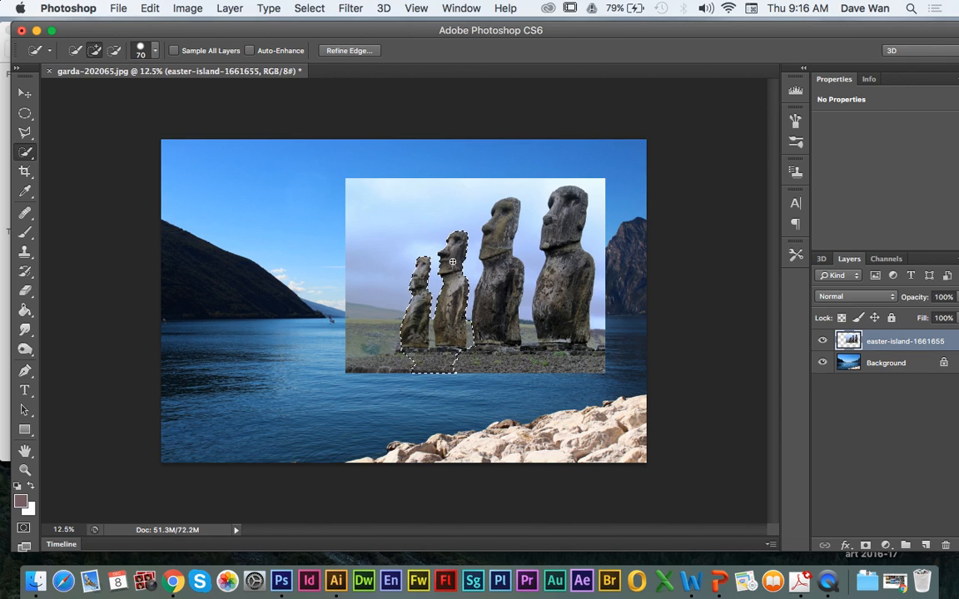
mouse_move(420, 316)
left_mouse_down()
mouse_move(453, 329)
mouse_move(466, 266)
mouse_move(497, 261)
mouse_move(503, 225)
left_mouse_up()
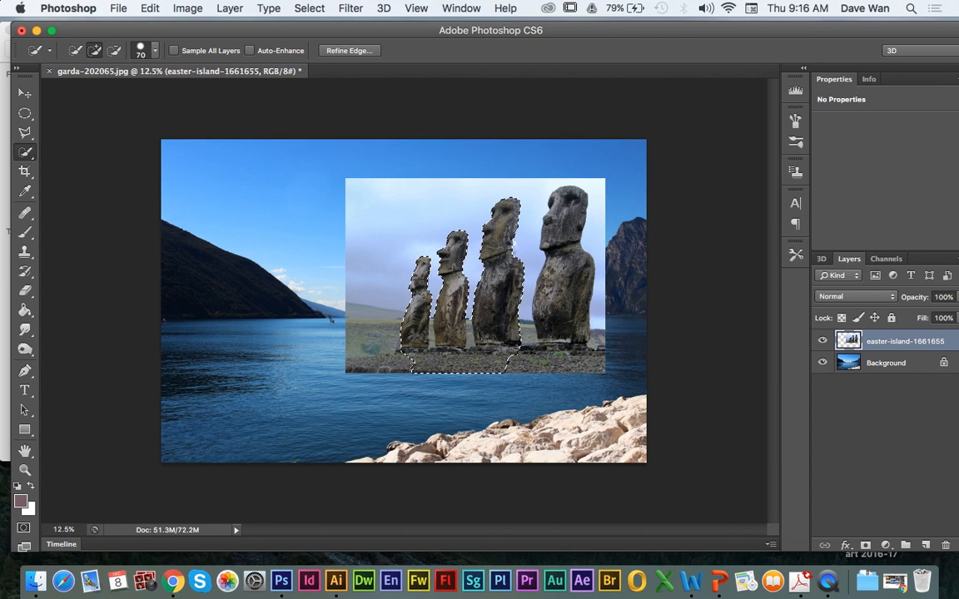
mouse_move(551, 356)
left_mouse_down()
mouse_move(564, 328)
mouse_move(561, 225)
left_mouse_up()
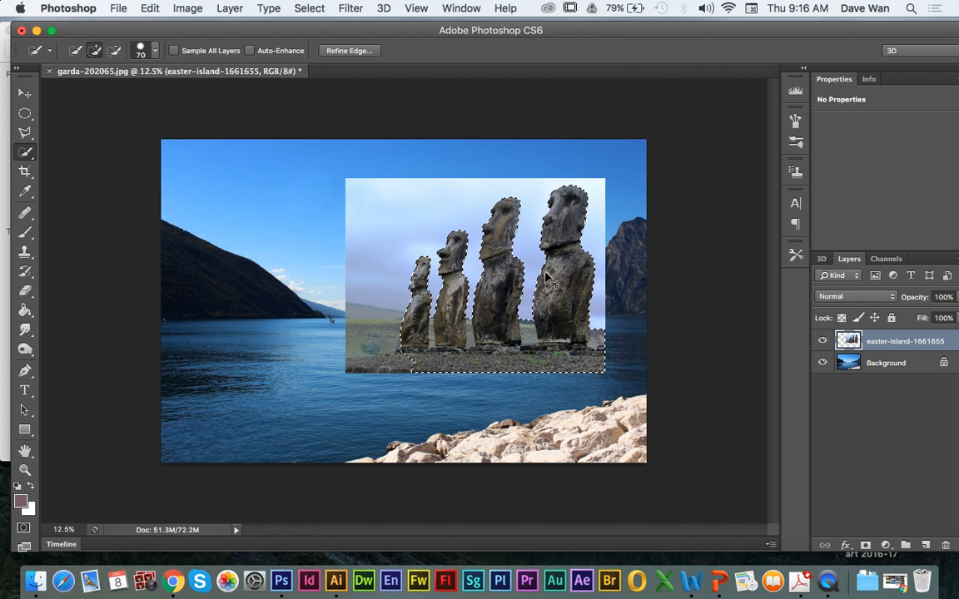
Step: Subtract the background gaps between the statues from the selection, and return Quick Selection to add mode
key("super+plus")
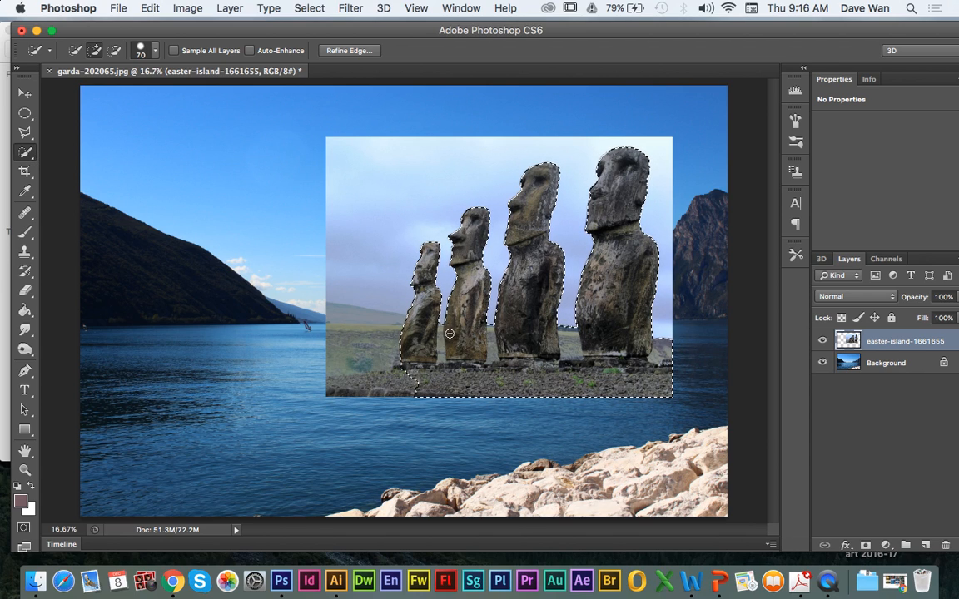
left_click(114, 51)
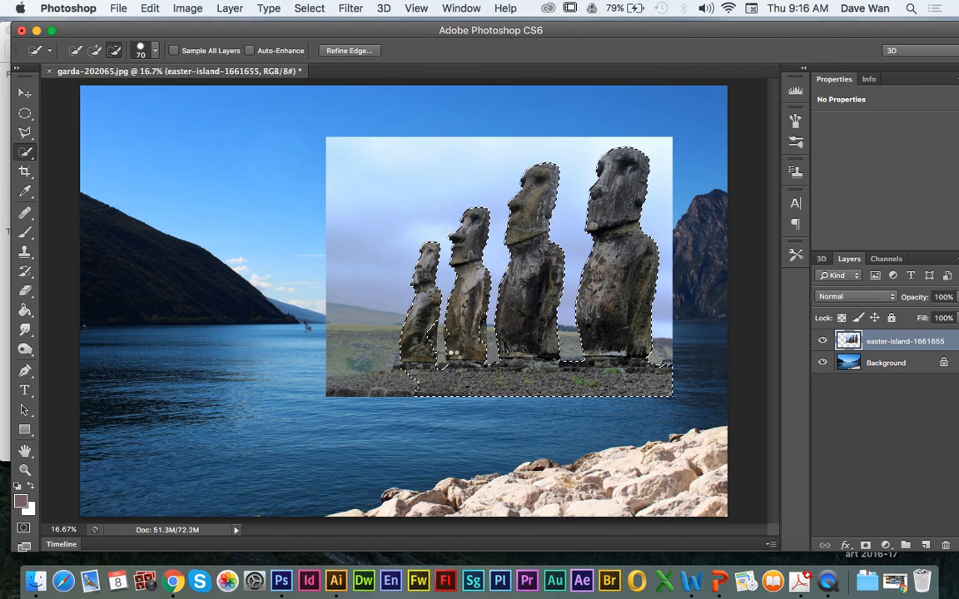
left_click(94, 50)
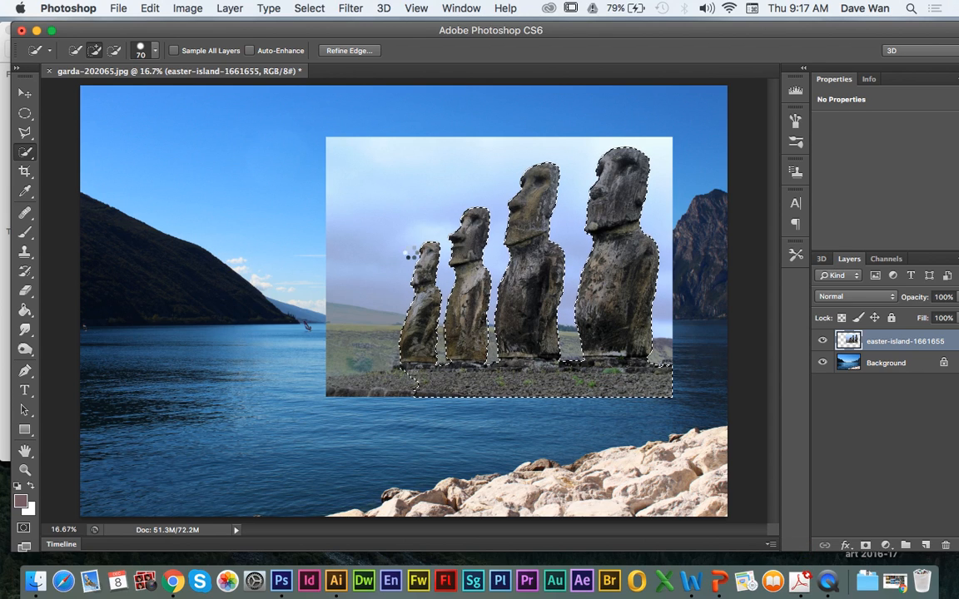
Step: Try brushing the sky into the selection, and subtract the stray sky and hillside areas around the statues again
left_click_drag(345, 172, 377, 180)
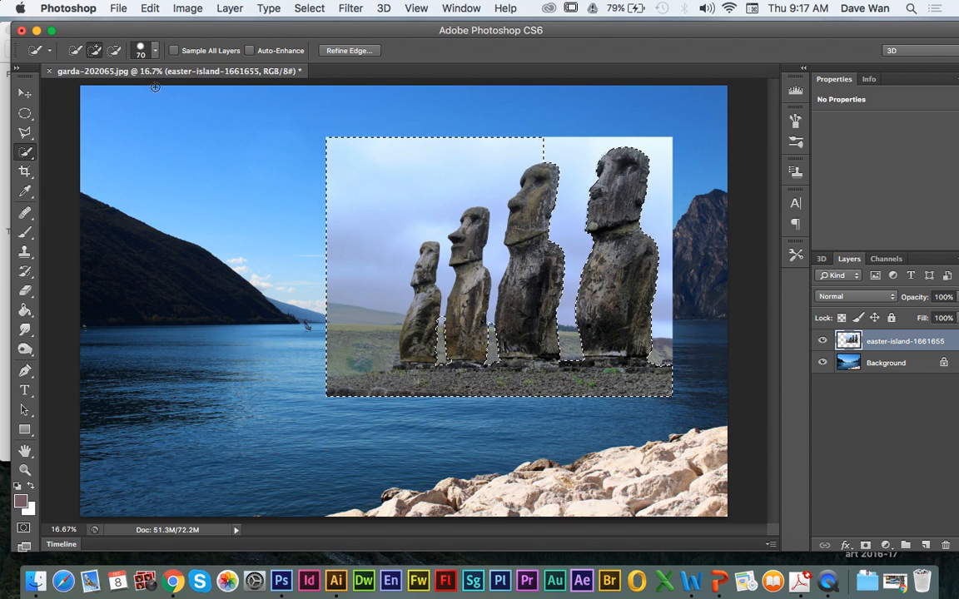
key("alt")
mouse_move(345, 181)
left_mouse_down()
mouse_move(384, 209)
mouse_move(453, 153)
mouse_move(477, 151)
mouse_move(479, 181)
left_mouse_up()
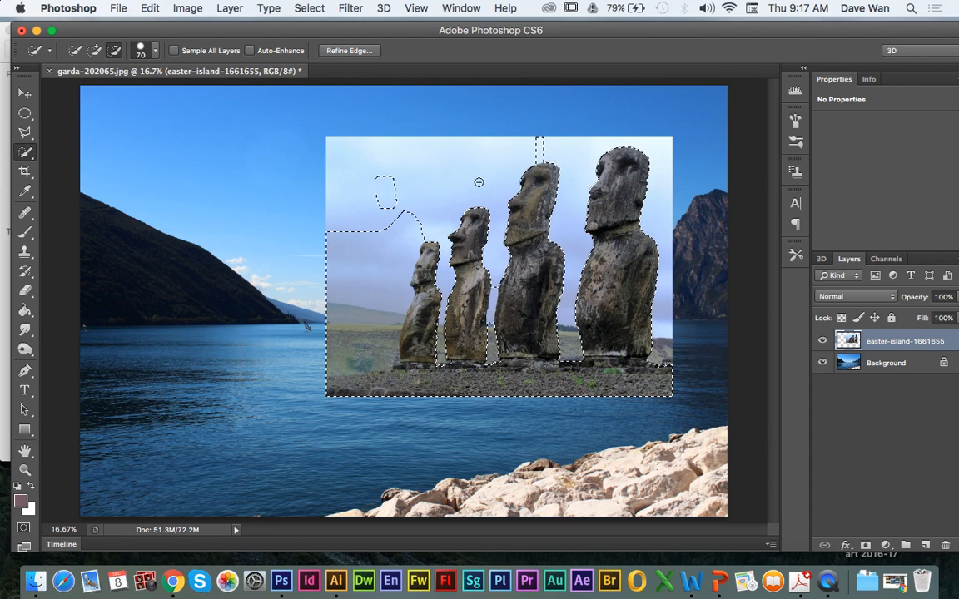
left_click(540, 149, "alt")
left_click(382, 202, "alt")
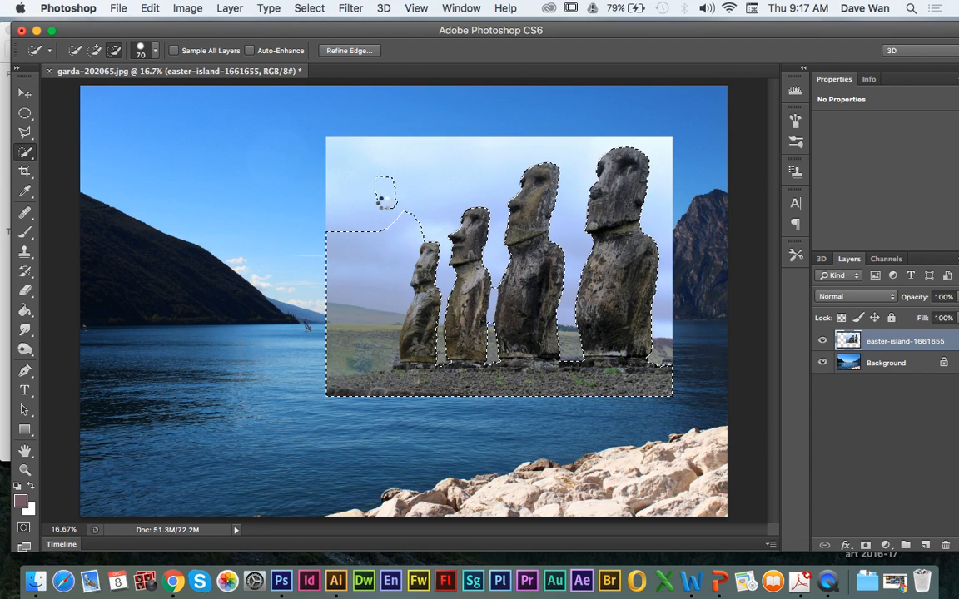
left_click_drag(378, 221, 345, 332)
left_click(406, 230, "alt")
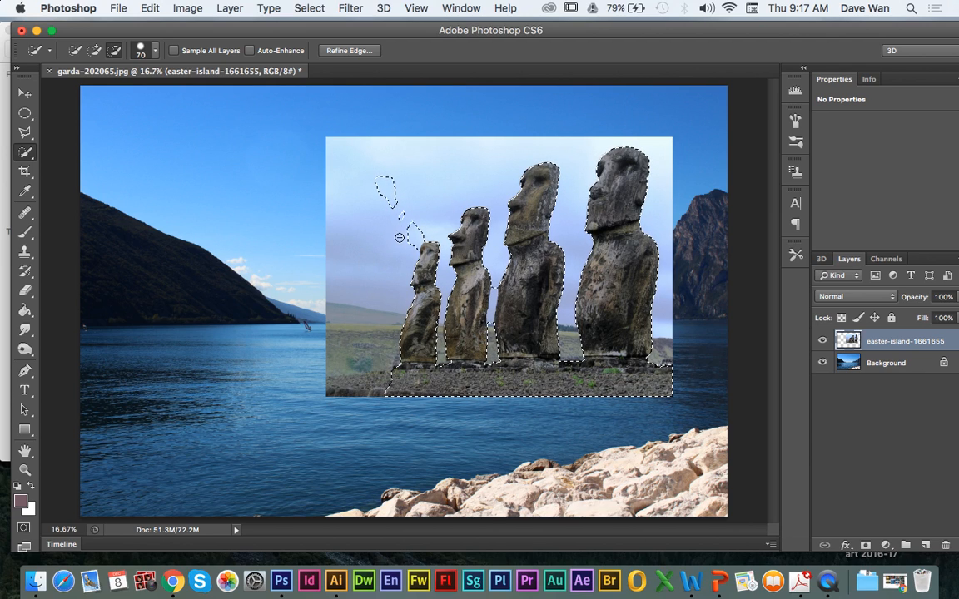
left_click(415, 236, "alt")
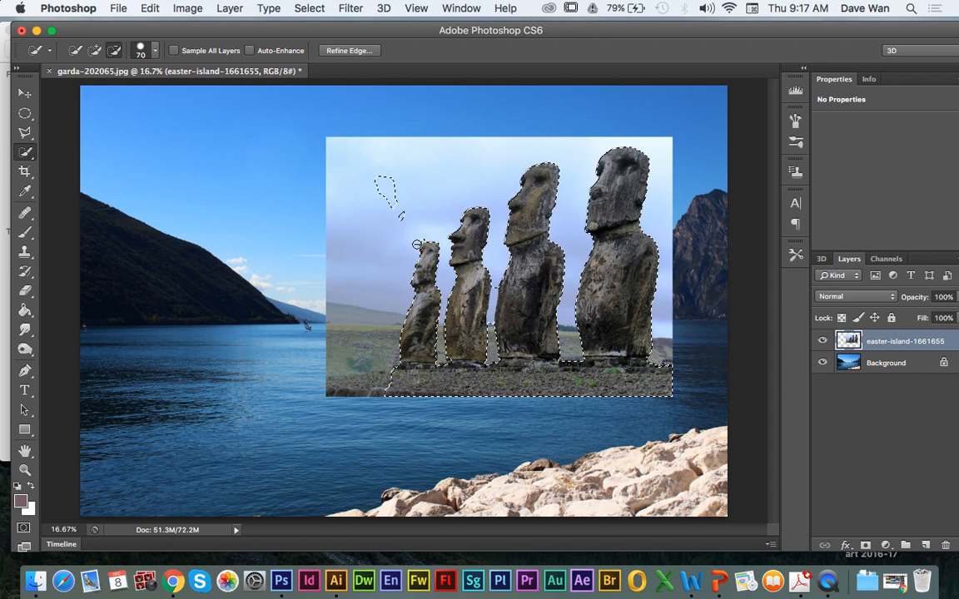
left_click(383, 183, "alt")
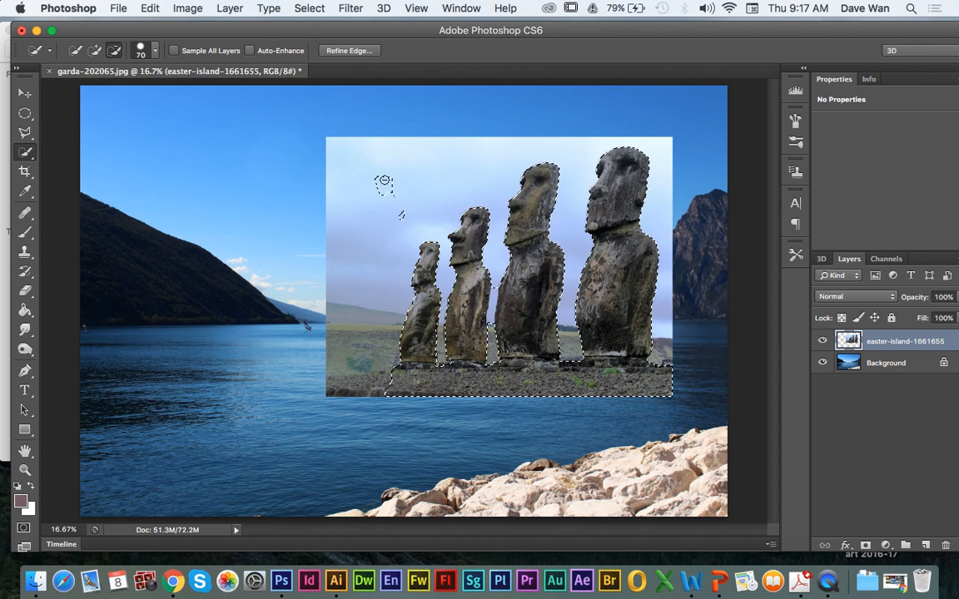
left_click(402, 218, "alt")
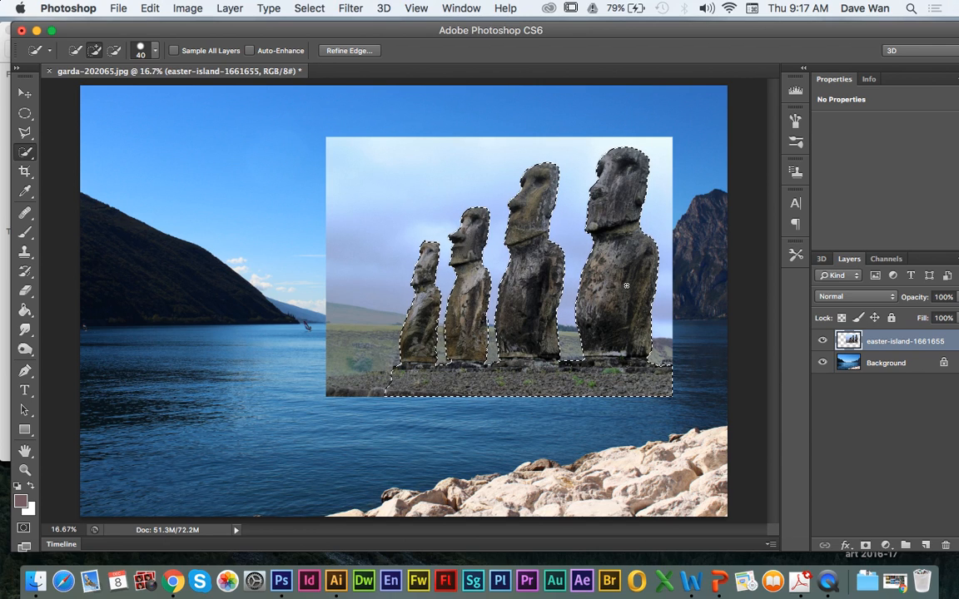
Step: Use Refine Edge to output the statue selection to a new layer with a layer mask
left_click(337, 52)
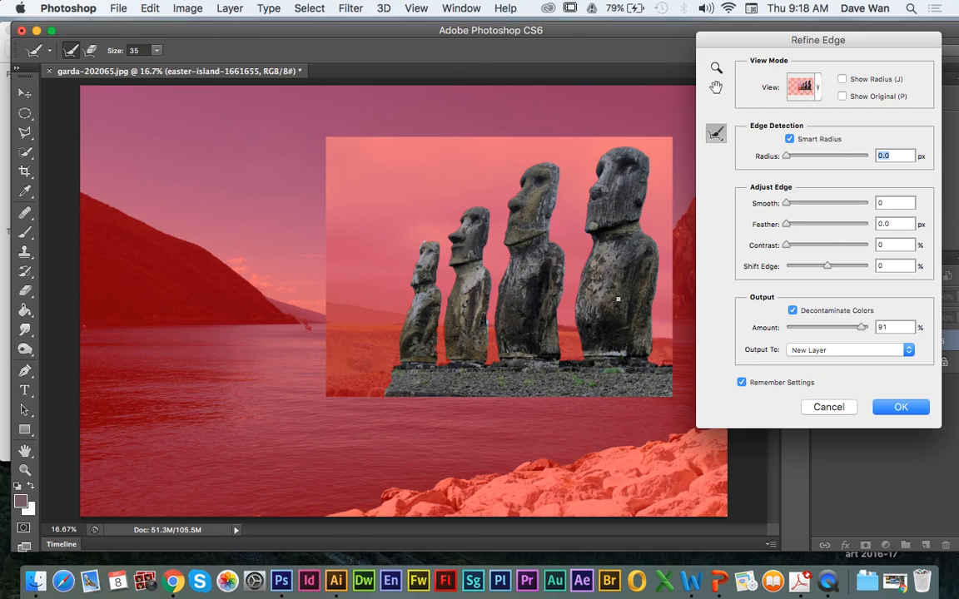
left_click_drag(710, 42, 423, 55)
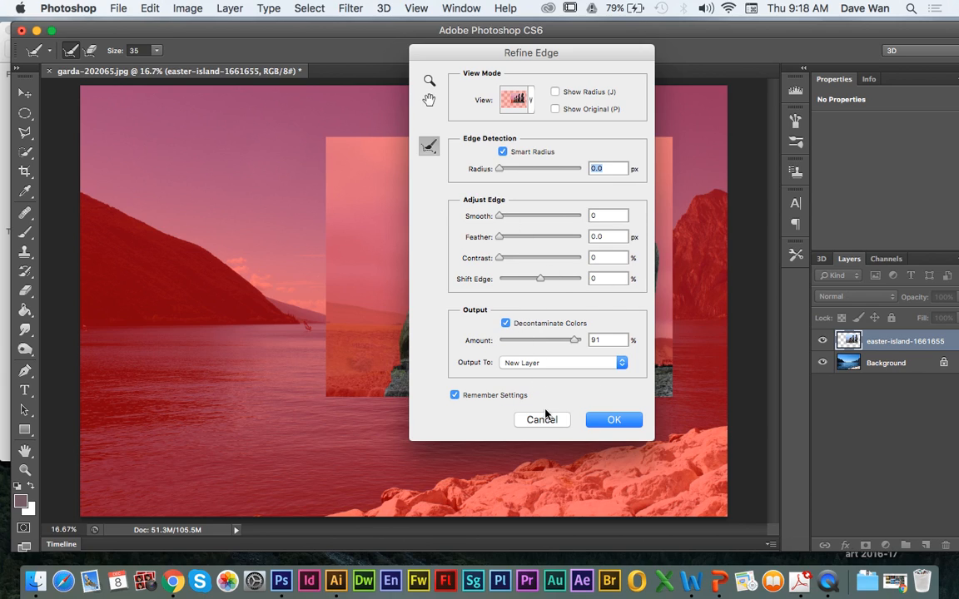
left_click(528, 369)
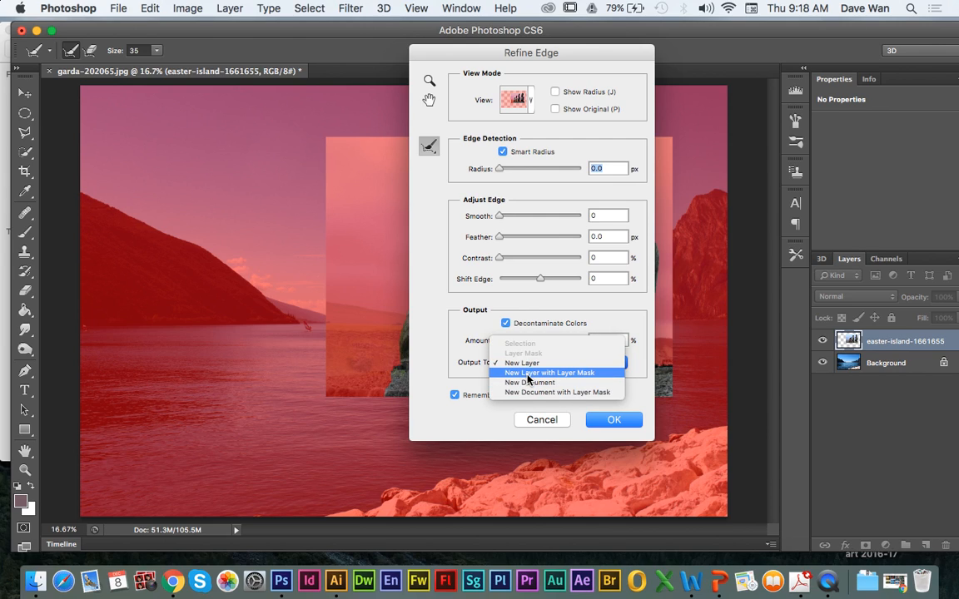
left_click(528, 374)
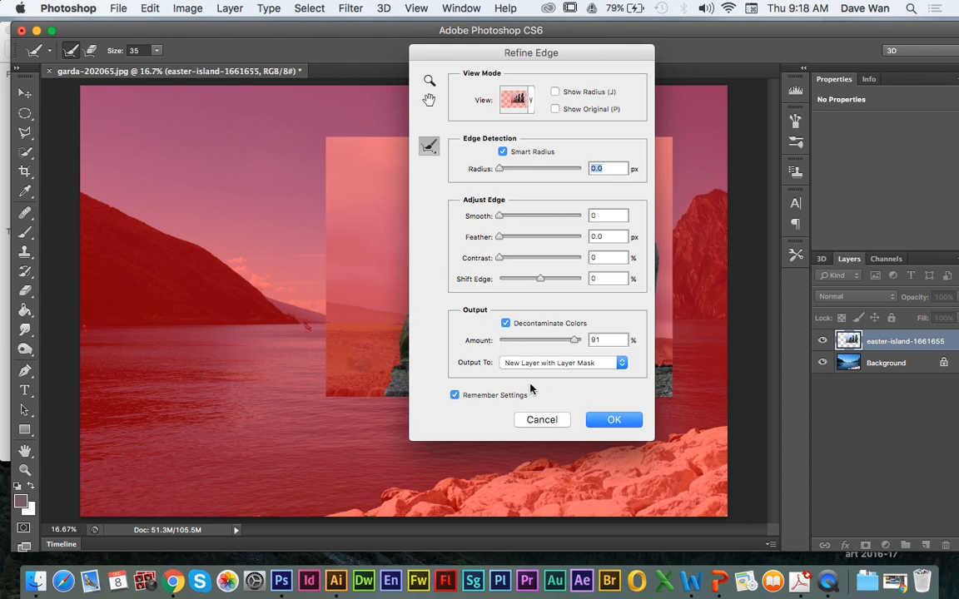
left_click(549, 367)
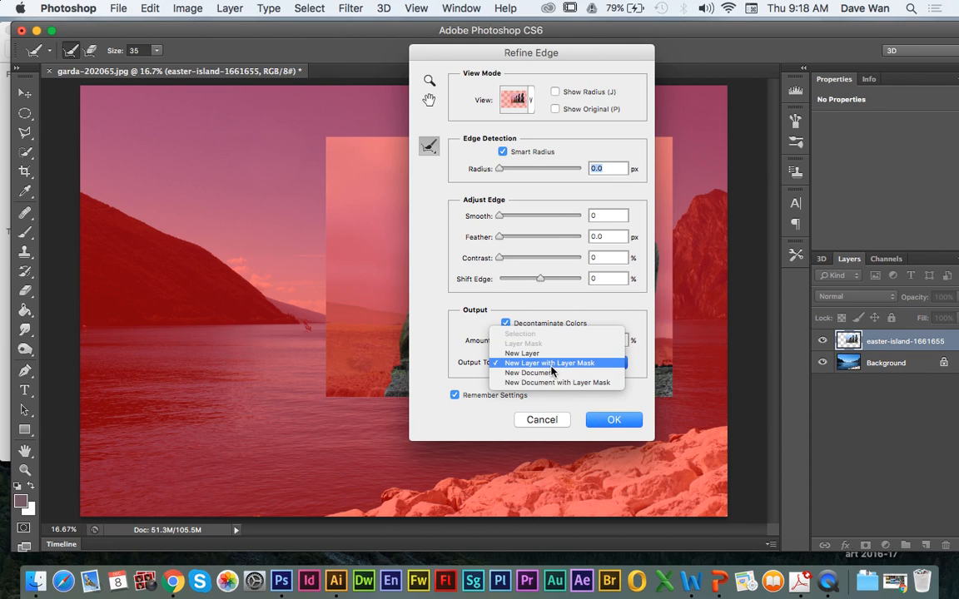
left_click(550, 367)
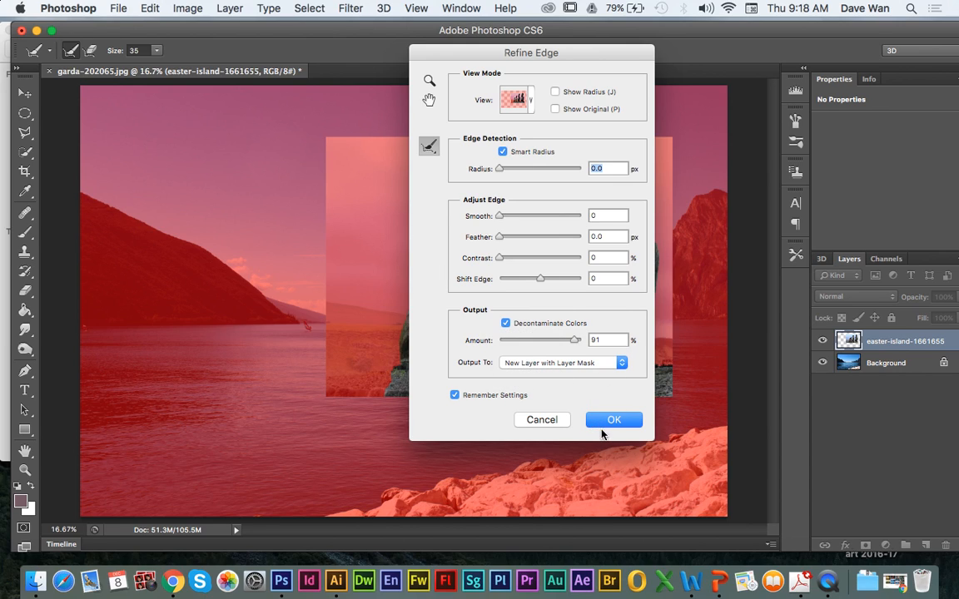
left_click(609, 421)
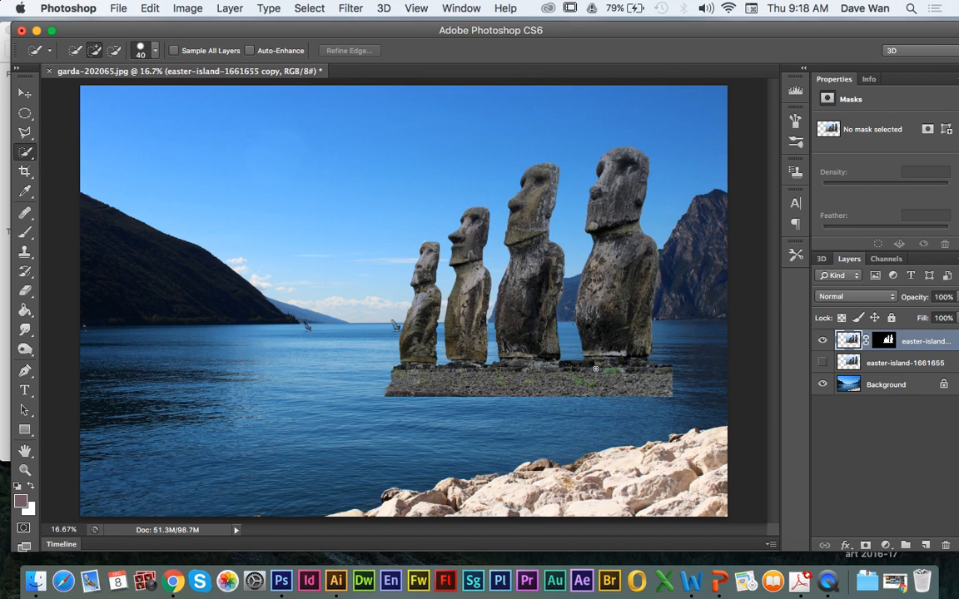
Step: Compare the original easter-island-1661655 layer with the masked copy by toggling its visibility, and delete the original
left_click(889, 341)
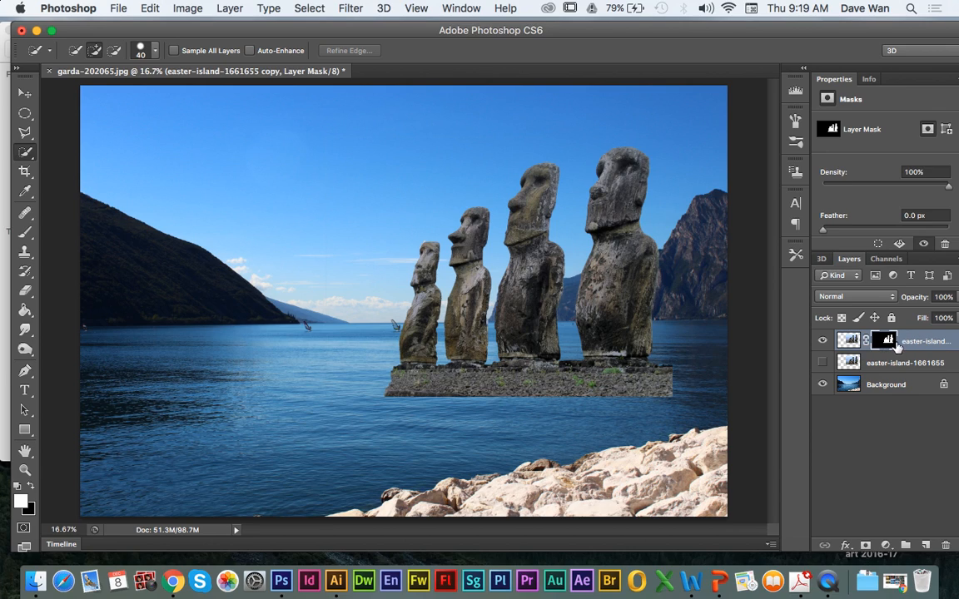
left_click(851, 363)
left_click(822, 364)
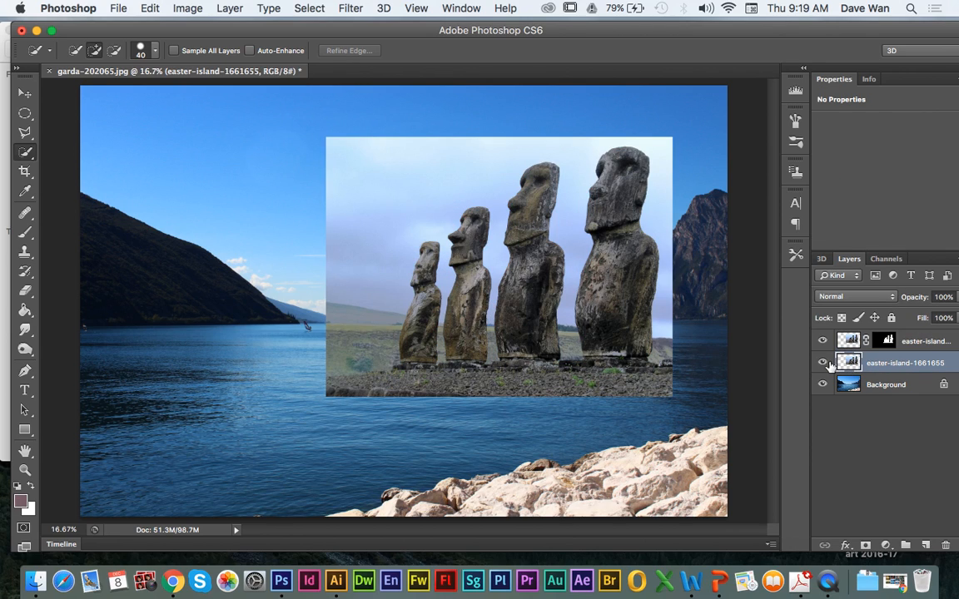
left_click(822, 364)
left_click_drag(907, 364, 946, 545)
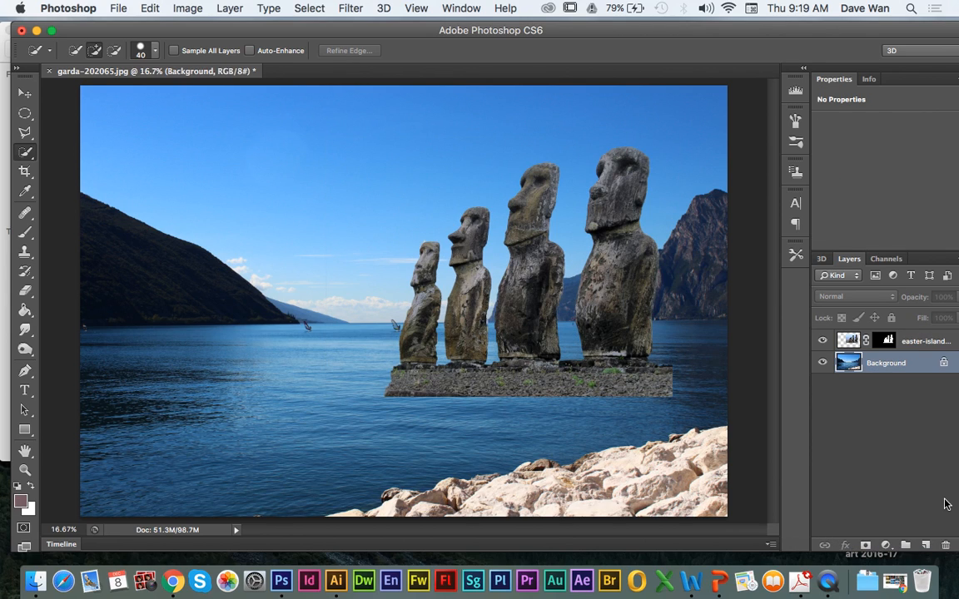
Step: Paint black with the Brush on the statue layer's mask to hide the gravel base and fade the statues' bottoms into the water
left_click(885, 343)
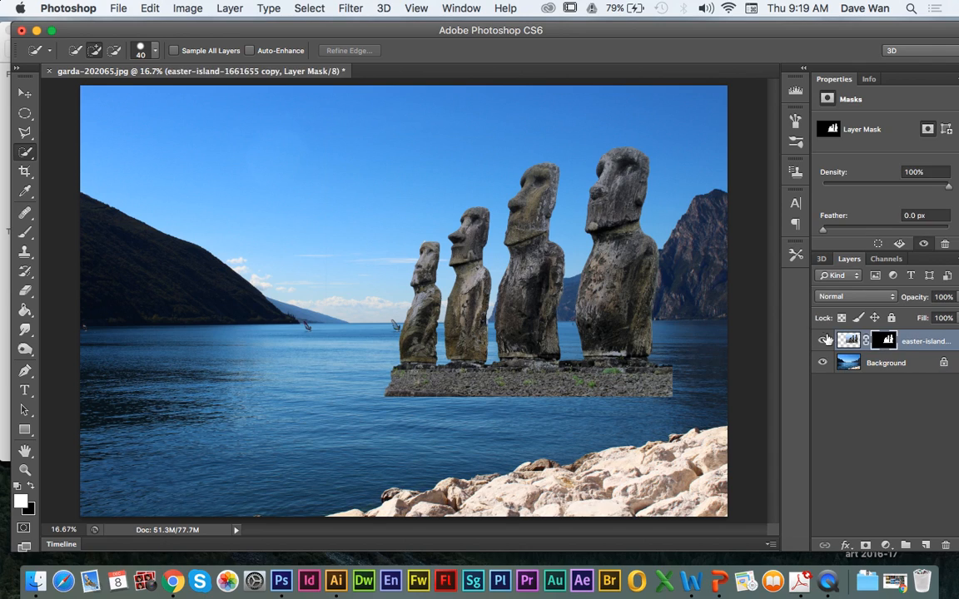
left_click(23, 234)
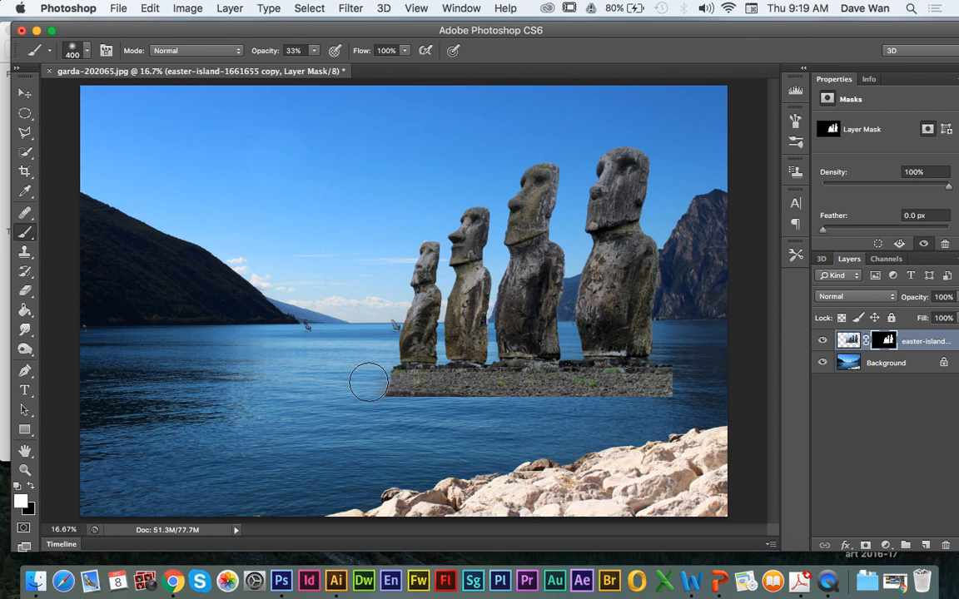
left_click_drag(375, 382, 402, 380)
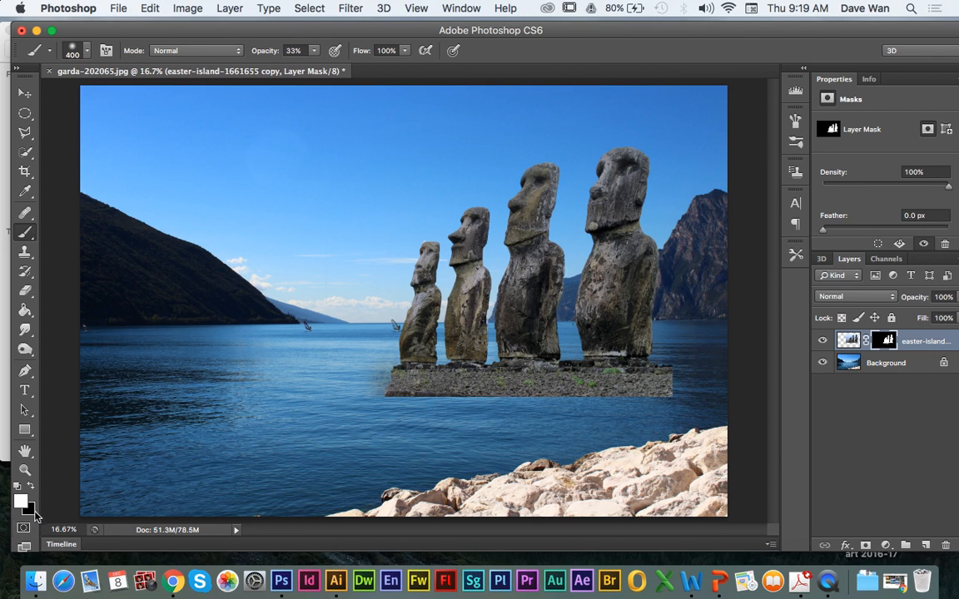
left_click(30, 487)
mouse_move(379, 384)
left_mouse_down()
mouse_move(384, 391)
mouse_move(360, 391)
mouse_move(388, 400)
mouse_move(651, 398)
mouse_move(703, 381)
mouse_move(657, 372)
mouse_move(350, 375)
mouse_move(616, 393)
left_mouse_up()
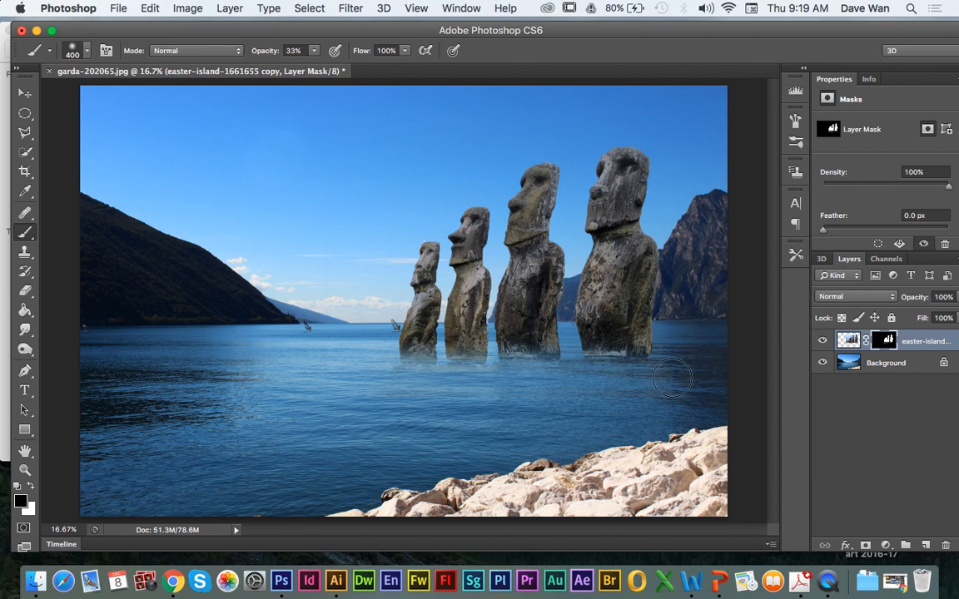
mouse_move(673, 376)
left_mouse_down()
mouse_move(557, 321)
mouse_move(354, 330)
mouse_move(629, 384)
left_mouse_up()
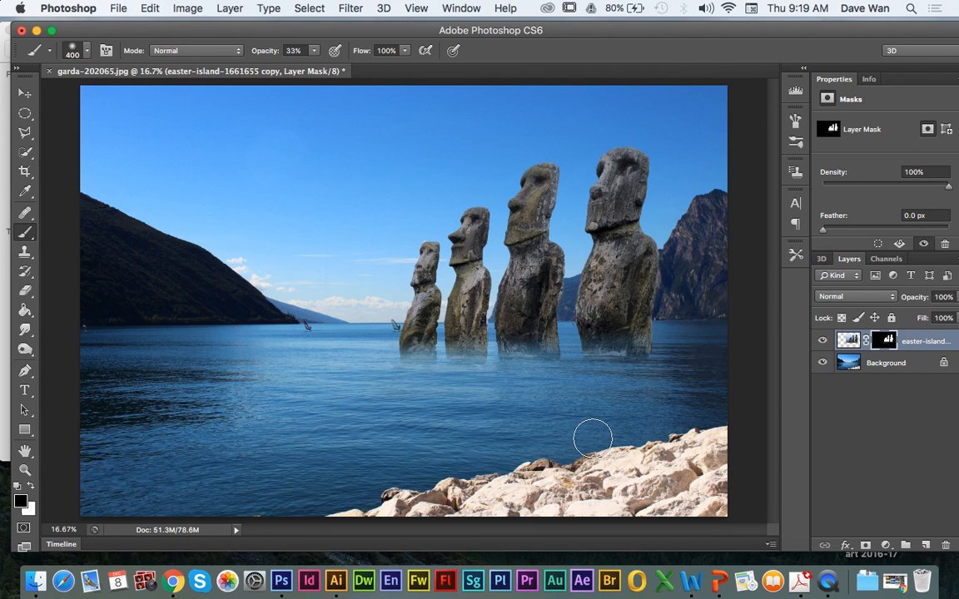
mouse_move(670, 376)
left_mouse_down()
mouse_move(635, 367)
mouse_move(395, 372)
left_mouse_up()
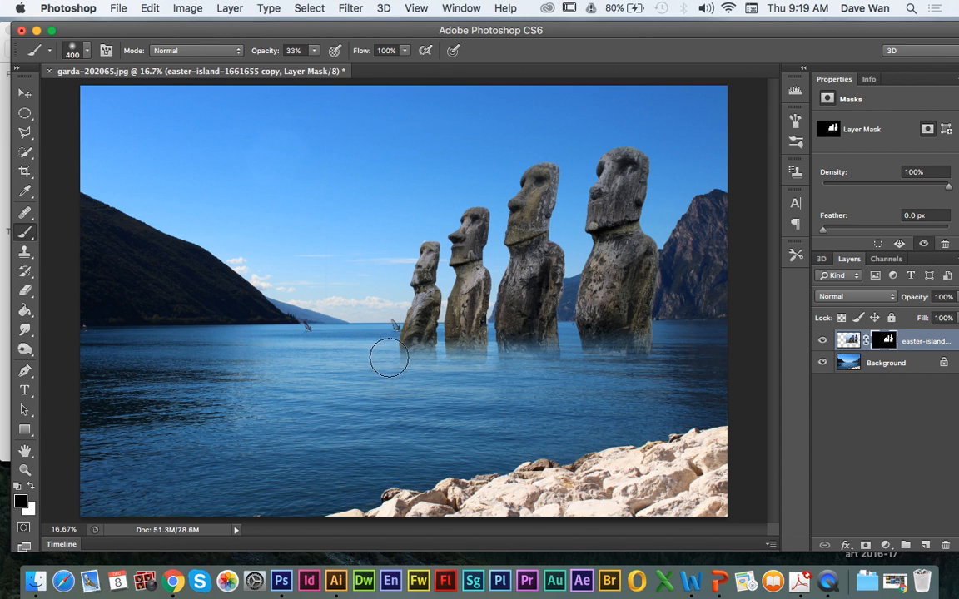
left_click_drag(390, 357, 621, 358)
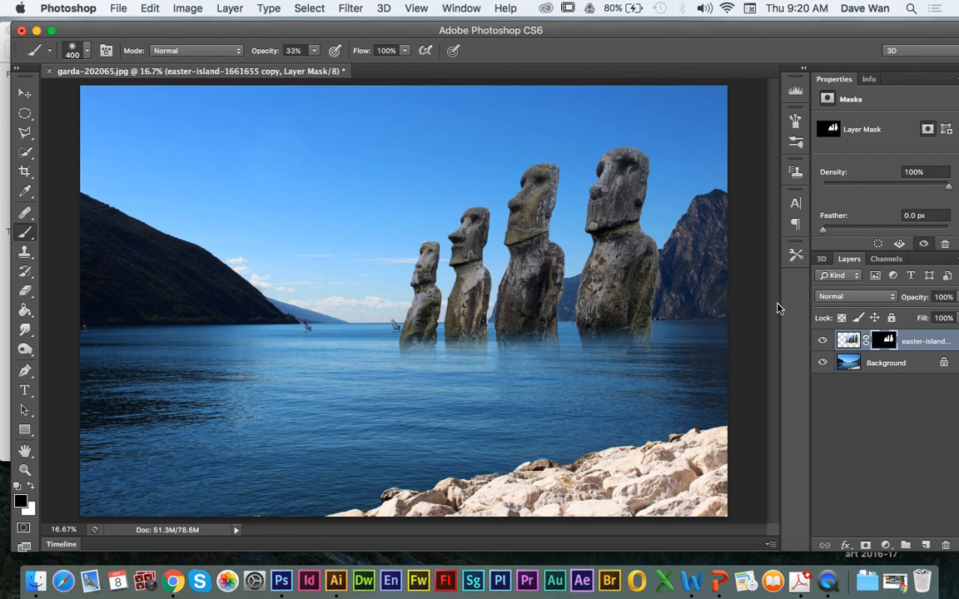
Step: Duplicate the masked statue layer within the garda-202065.jpg document
left_click(223, 8)
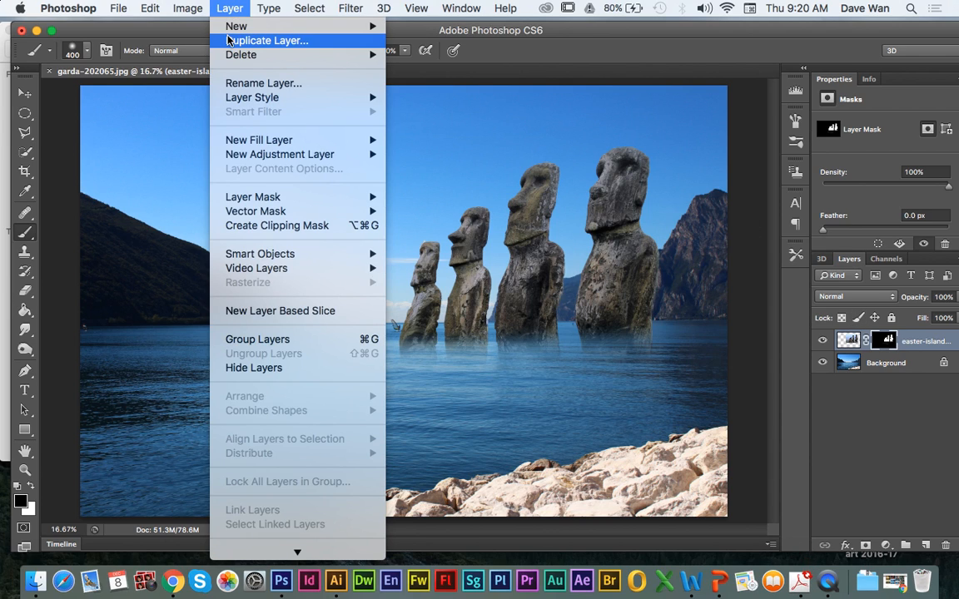
left_click(229, 40)
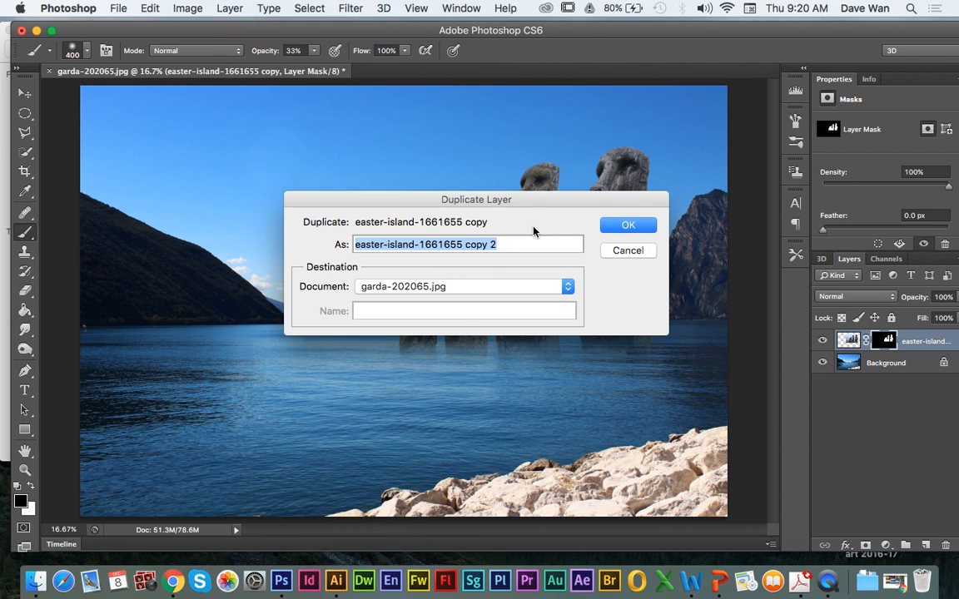
left_click(625, 226)
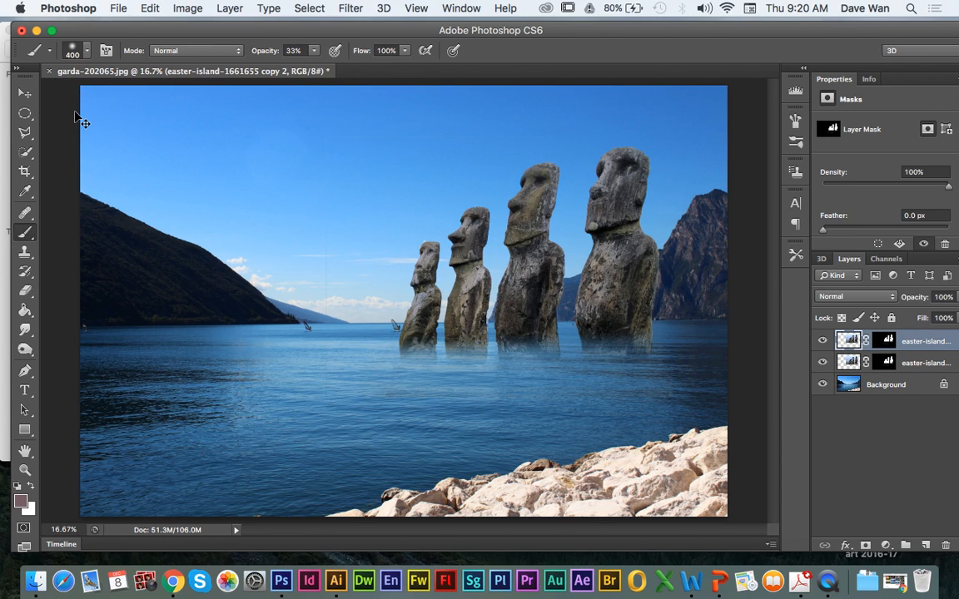
Step: Flip the duplicated statues vertically with Free Transform to about -86.56% height, and align them base to base beneath the originals as a reflection
key("super+t")
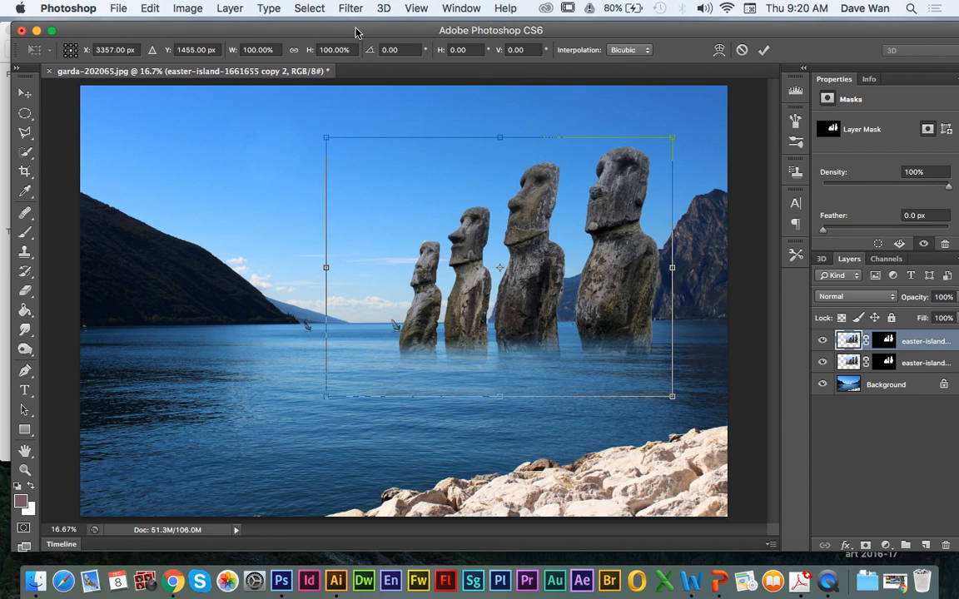
left_click_drag(503, 136, 499, 516)
left_click_drag(469, 474, 514, 453)
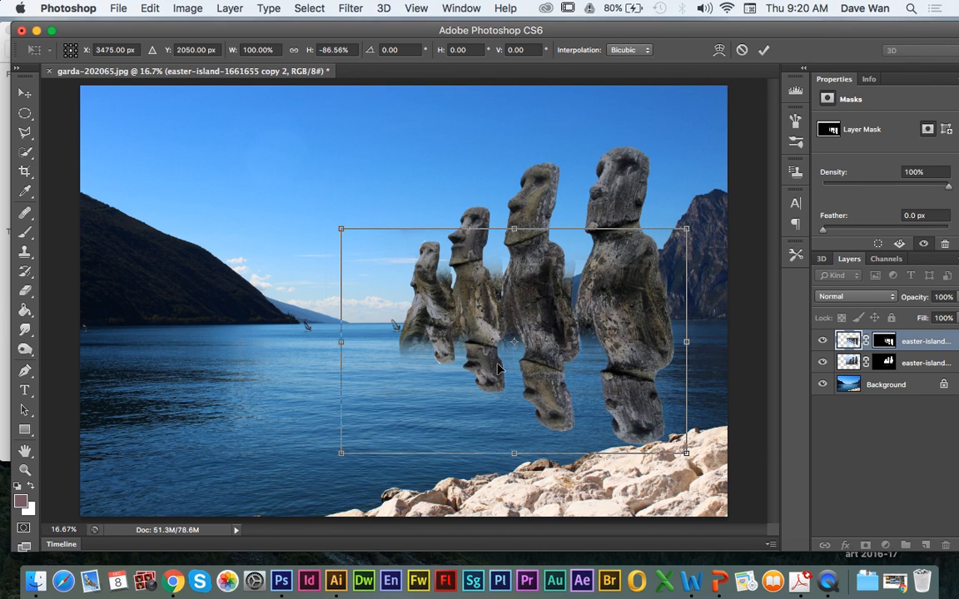
left_click_drag(488, 312, 477, 383)
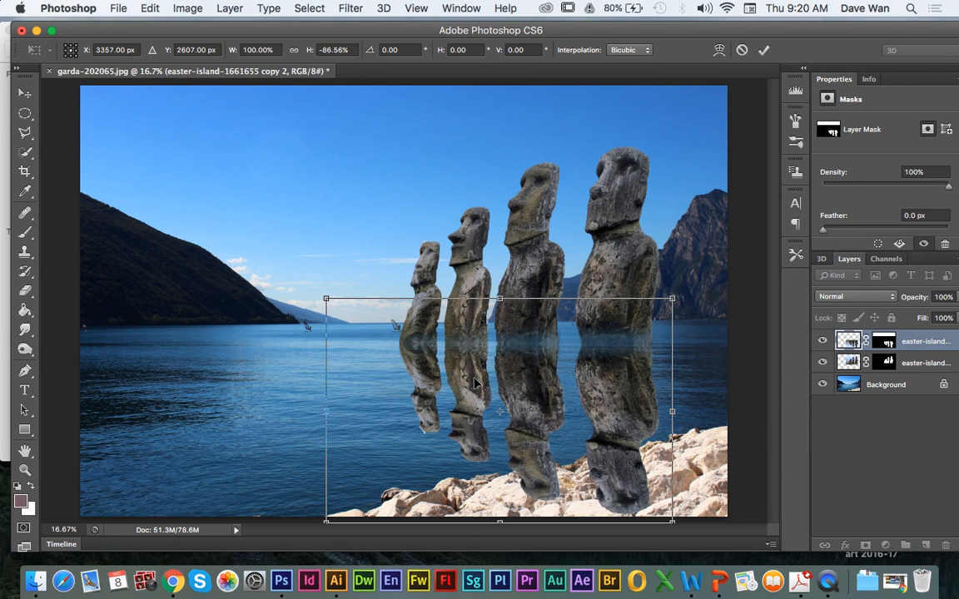
key("Return")
key("b")
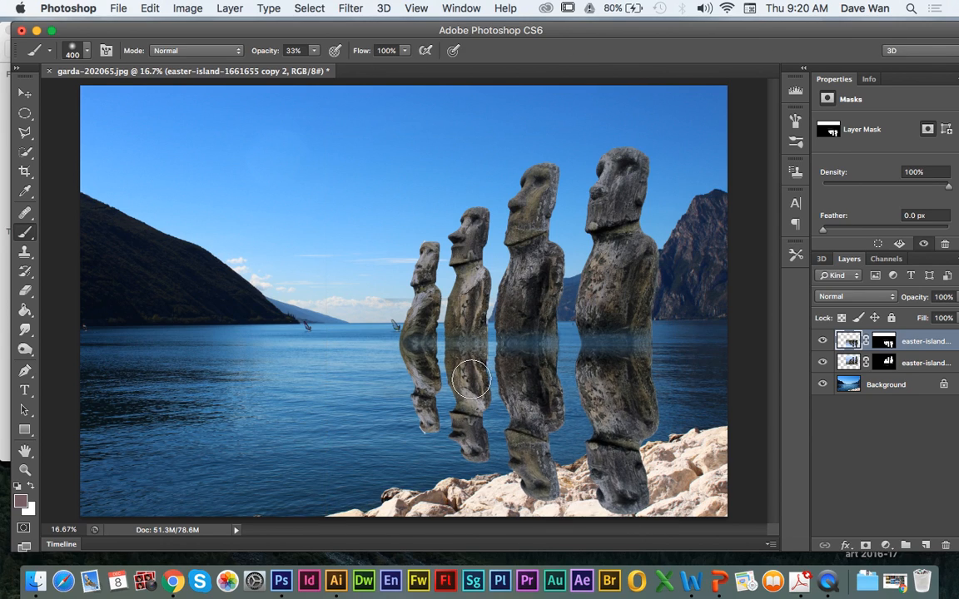
Step: Lower the reflection layer's opacity to 48%, and toggle its visibility to compare the effect
left_click(958, 299)
left_click_drag(936, 315, 914, 315)
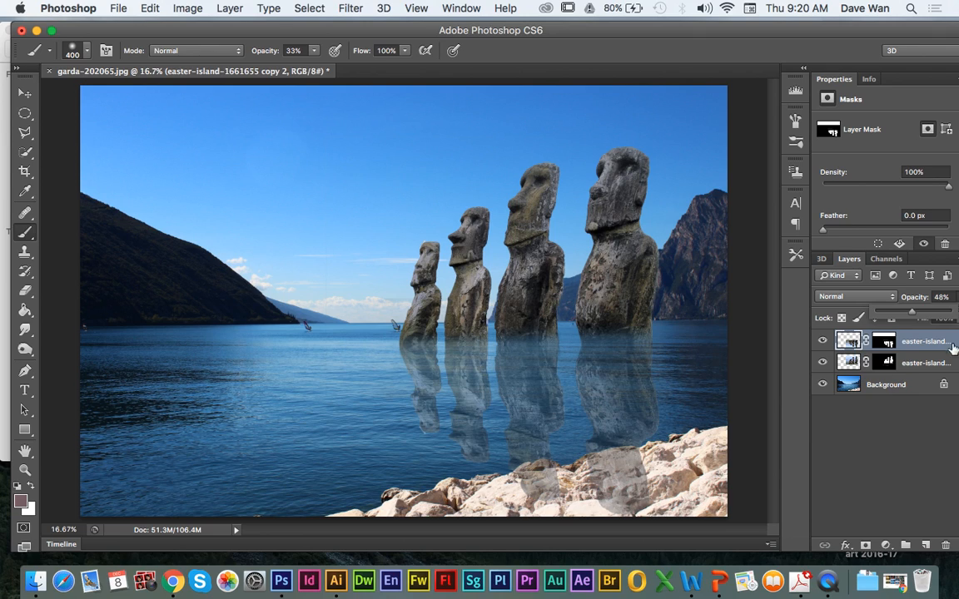
left_click(911, 348)
left_click(824, 342)
left_click(824, 342)
Step: Paint black on the reflection layer's mask at 34% brush opacity to hide it over the rocks and fade its lower ends
left_click(888, 344)
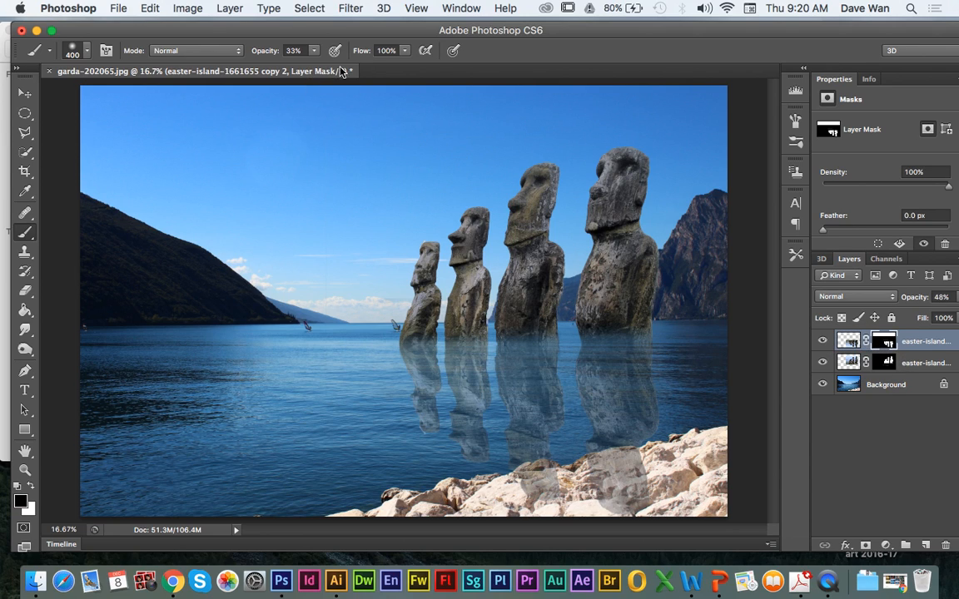
left_click(317, 53)
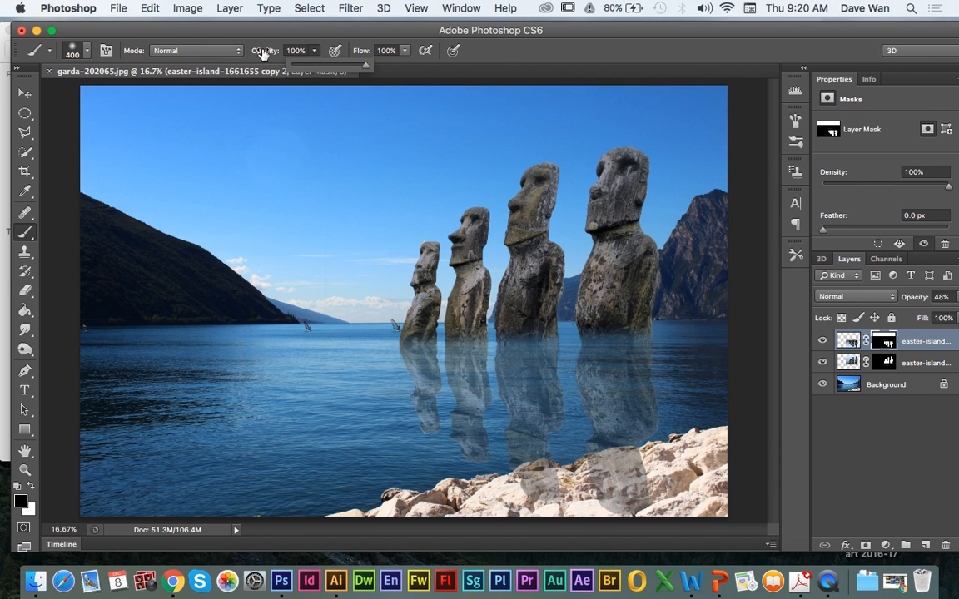
left_click_drag(318, 65, 316, 65)
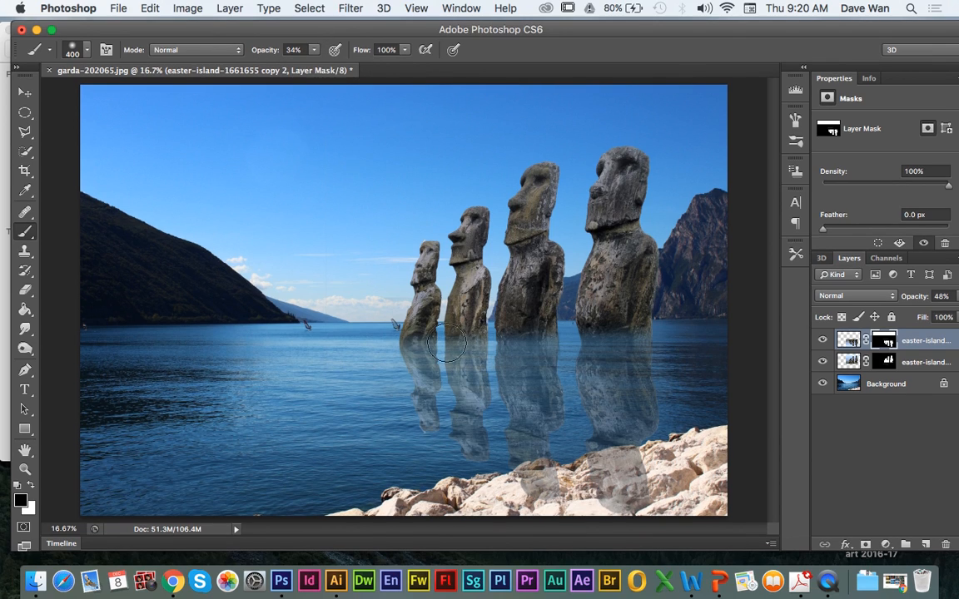
mouse_move(629, 493)
left_mouse_down()
mouse_move(657, 472)
mouse_move(582, 493)
mouse_move(645, 466)
mouse_move(592, 474)
mouse_move(647, 457)
mouse_move(563, 500)
mouse_move(511, 492)
mouse_move(645, 497)
mouse_move(624, 505)
mouse_move(662, 463)
mouse_move(658, 438)
mouse_move(562, 456)
mouse_move(441, 437)
left_mouse_up()
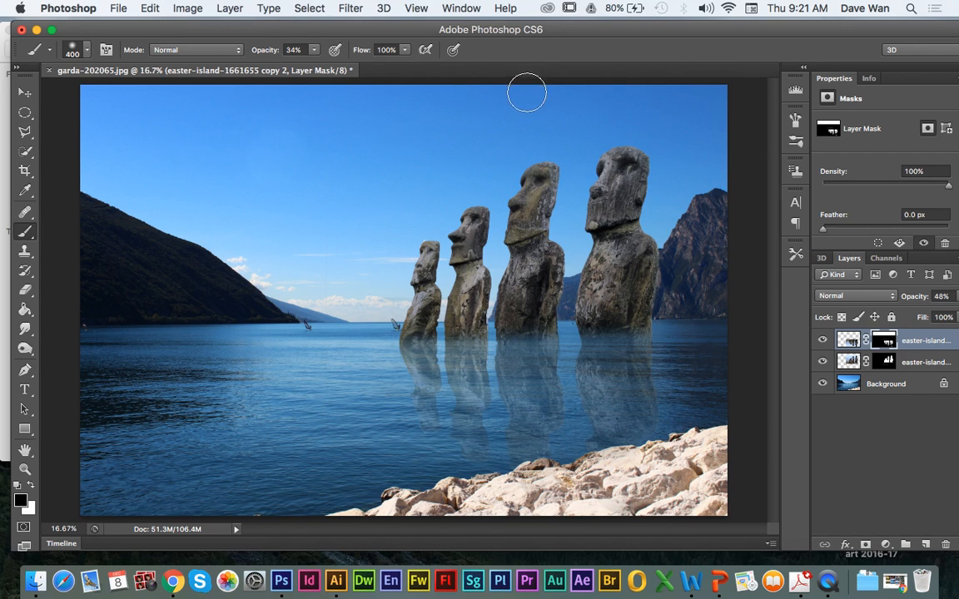
Step: Find the red-haired woman's screenshot in The Colby Files folder in Finder, and bring it into the Photoshop lake composite
left_click_drag(533, 40, 624, 179)
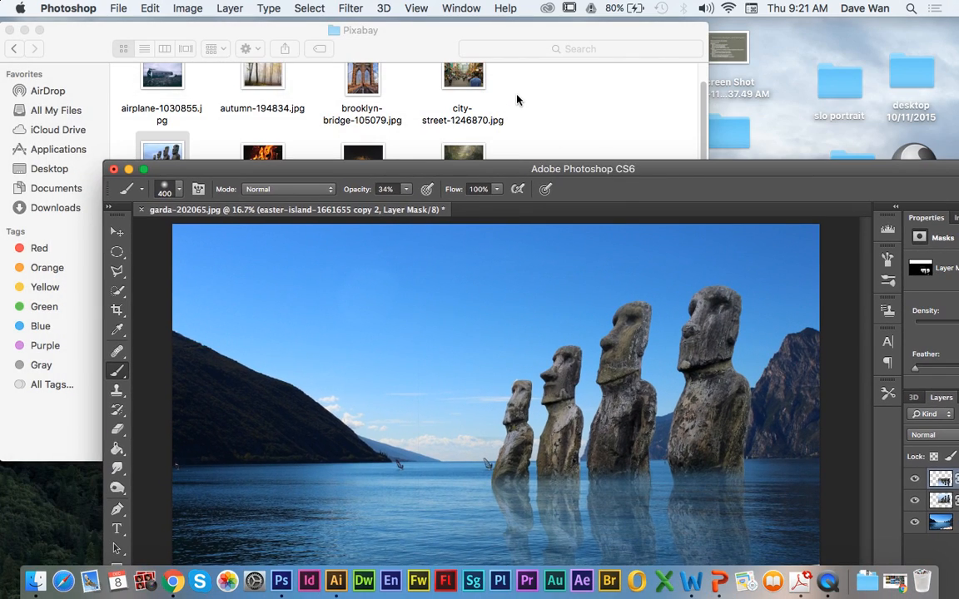
left_click(516, 100)
scroll(563, 216, "up", 2)
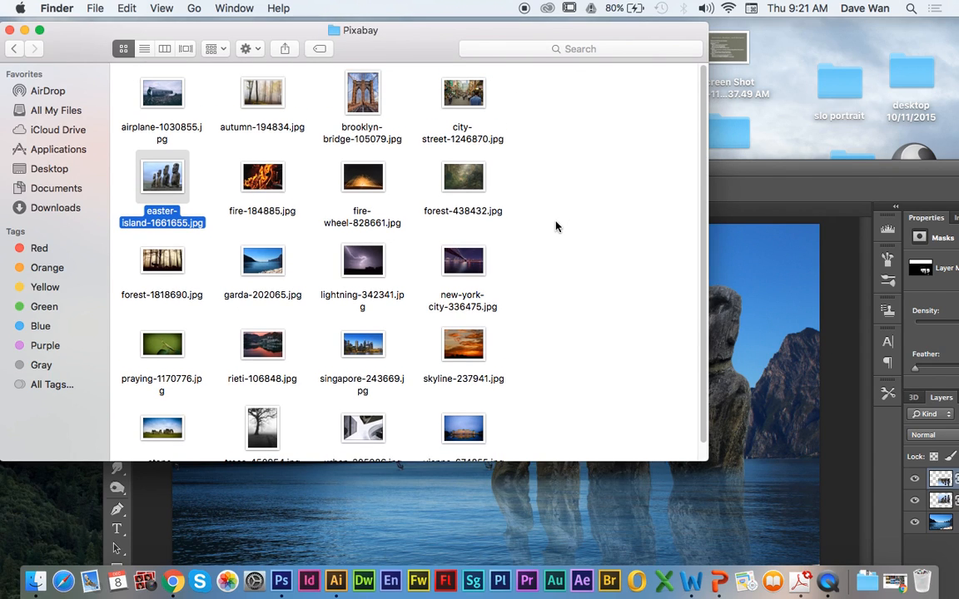
left_click(13, 49)
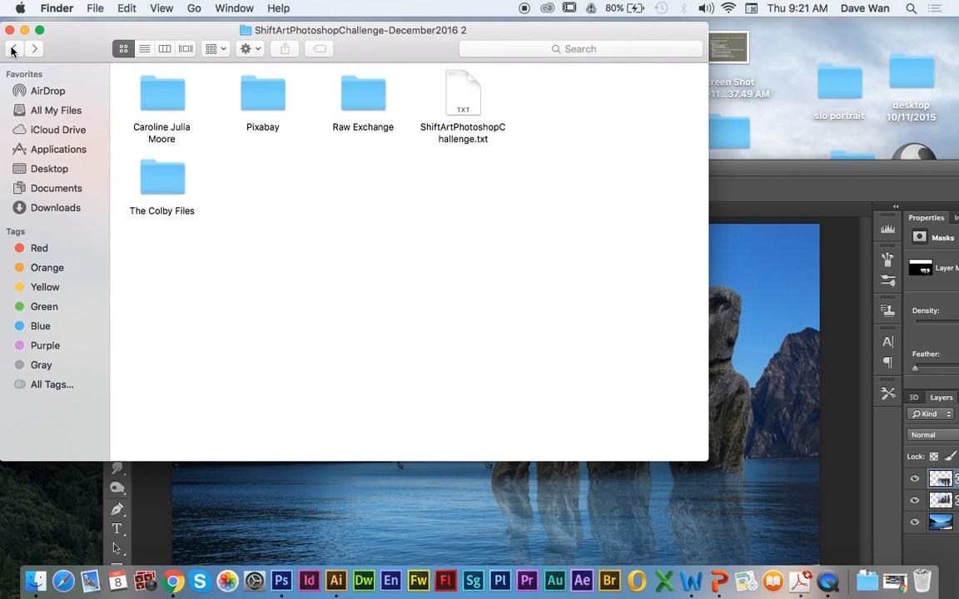
double_click(159, 191)
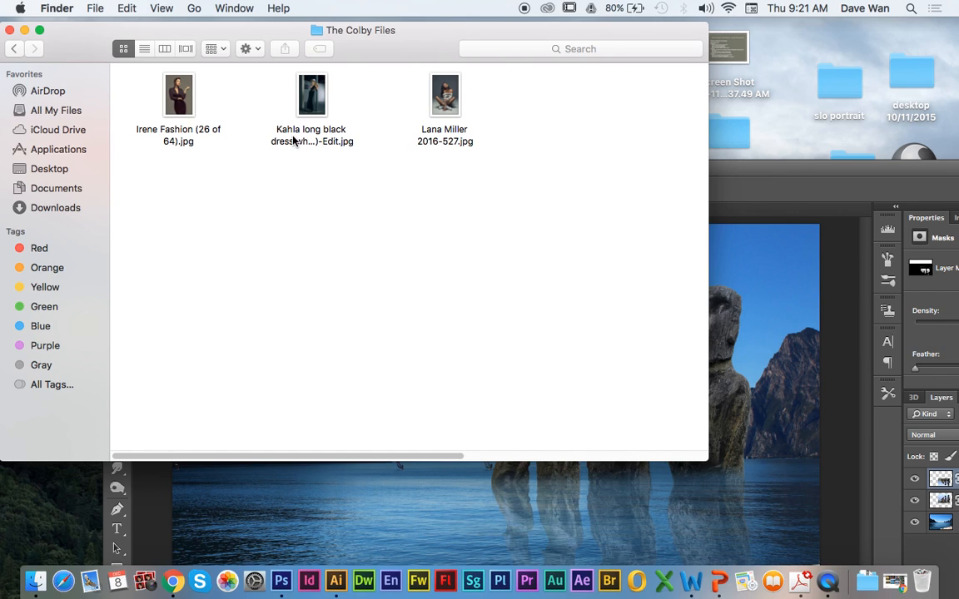
scroll(435, 457, "right", 10)
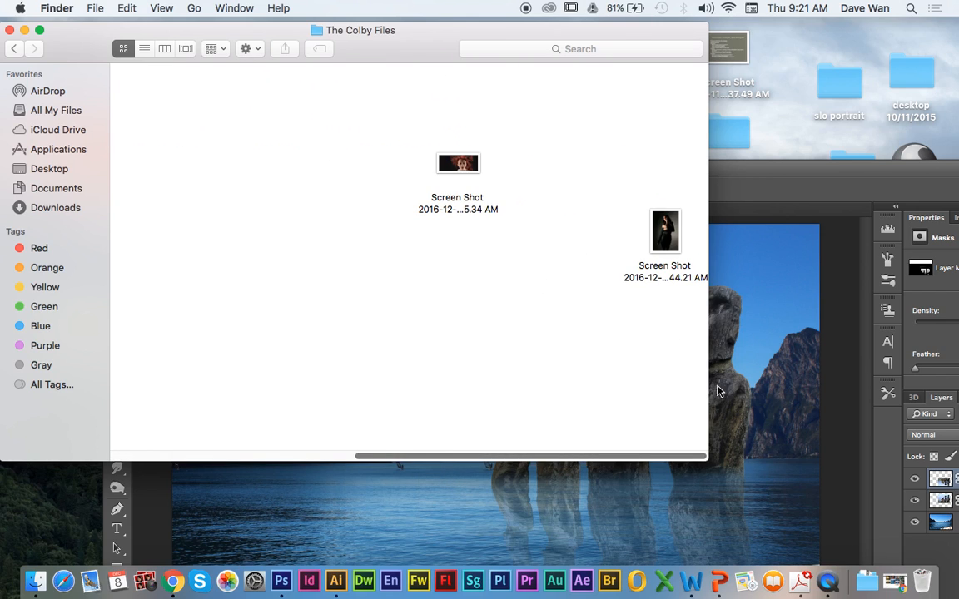
left_click_drag(452, 160, 346, 524)
left_click(346, 526)
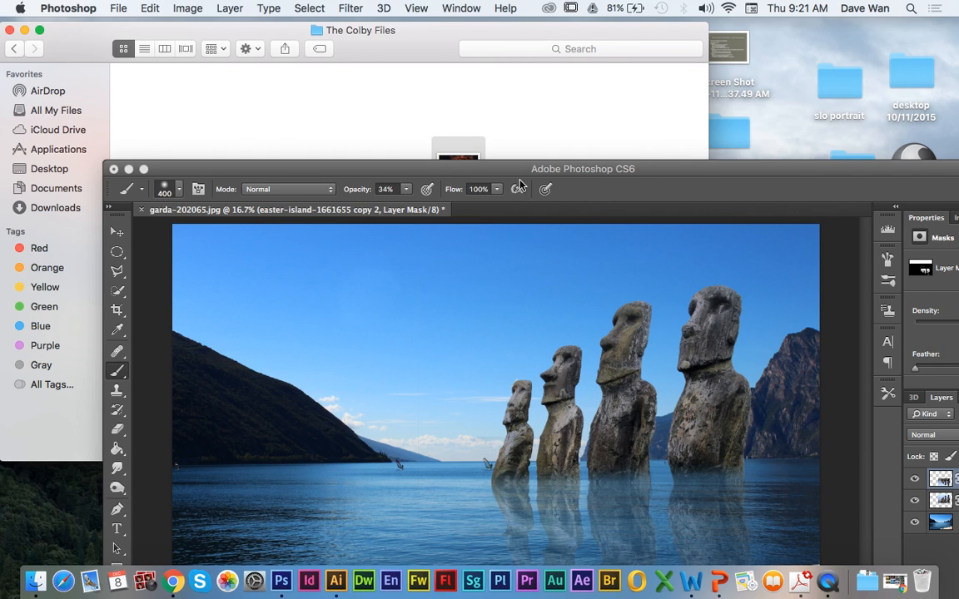
Step: Scale the placed photo of the red-haired woman to about 437%, and position it over the middle of the lake scene
left_click_drag(509, 172, 424, 63)
left_click_drag(342, 357, 137, 441)
left_click_drag(476, 306, 724, 193)
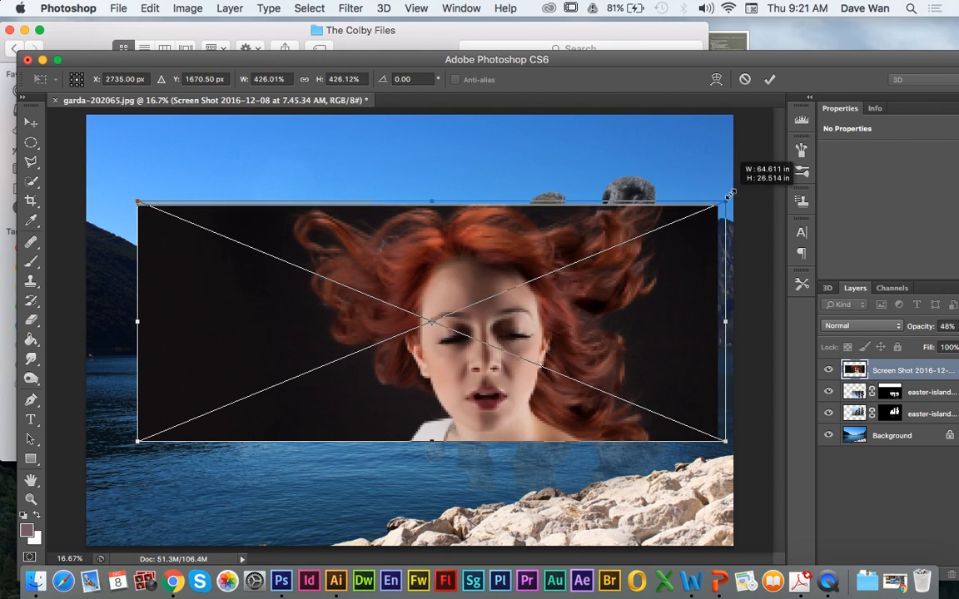
left_click_drag(487, 208, 456, 176)
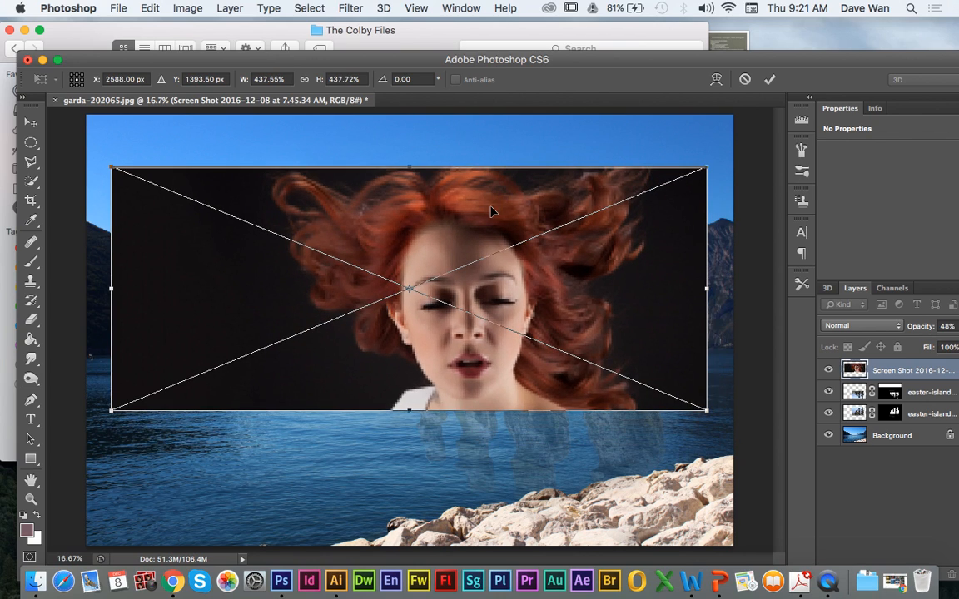
key("Return")
key("b")
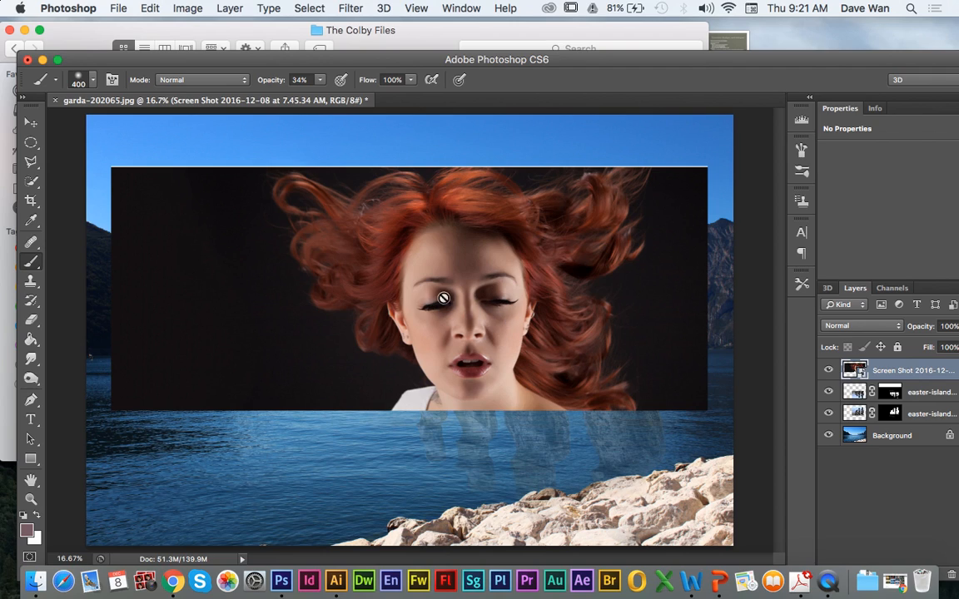
Step: Select the woman's face, shoulders and hair with the Quick Selection tool, using a brush size of 60 for the hair
left_click(31, 183)
left_click_drag(498, 350, 478, 380)
mouse_move(469, 286)
left_mouse_down()
mouse_move(474, 367)
mouse_move(463, 307)
mouse_move(421, 395)
left_mouse_up()
mouse_move(433, 271)
left_mouse_down()
mouse_move(392, 258)
mouse_move(352, 265)
mouse_move(374, 310)
left_mouse_up()
key("bracketright")
key("bracketright")
left_click_drag(369, 315, 412, 348)
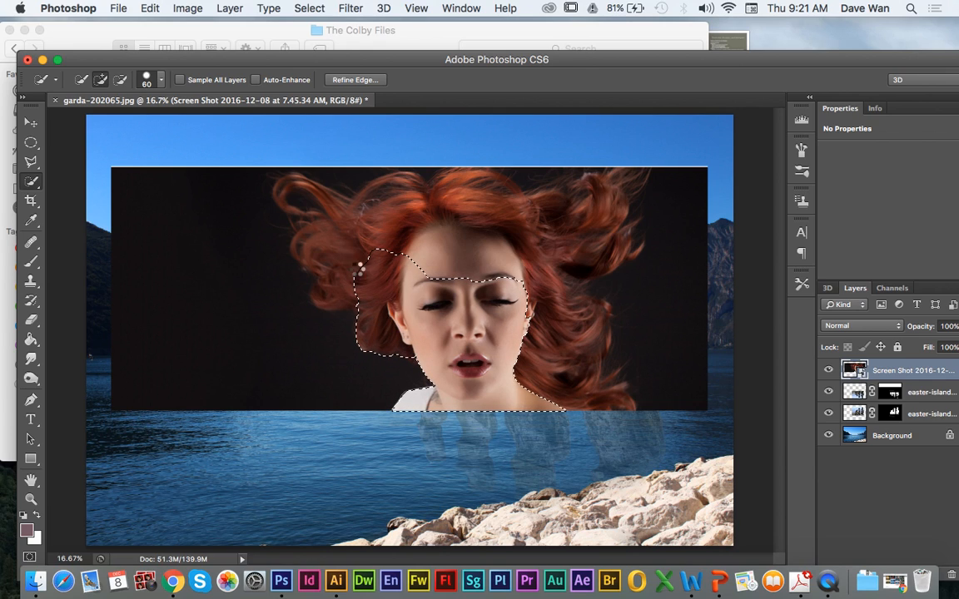
mouse_move(334, 291)
left_mouse_down()
mouse_move(312, 239)
mouse_move(330, 236)
mouse_move(333, 223)
mouse_move(311, 192)
mouse_move(282, 189)
mouse_move(378, 223)
mouse_move(482, 193)
mouse_move(506, 221)
mouse_move(539, 232)
mouse_move(592, 205)
mouse_move(606, 213)
mouse_move(586, 276)
mouse_move(625, 244)
mouse_move(623, 254)
mouse_move(564, 309)
mouse_move(570, 314)
mouse_move(550, 348)
left_mouse_up()
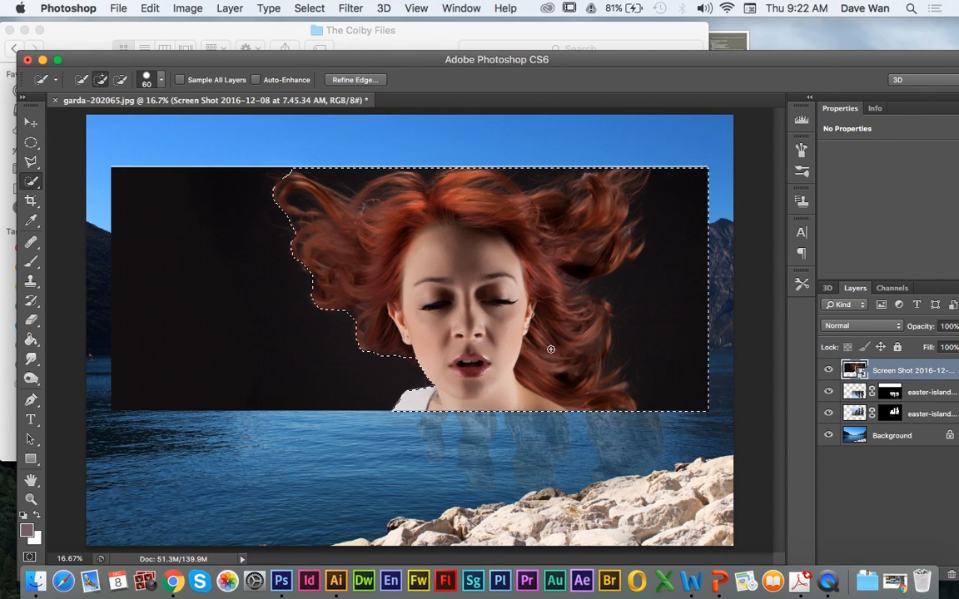
Step: Subtract the dark background beside and above the hair from the selection, and add back the hair tips near the woman's shoulder
key("alt")
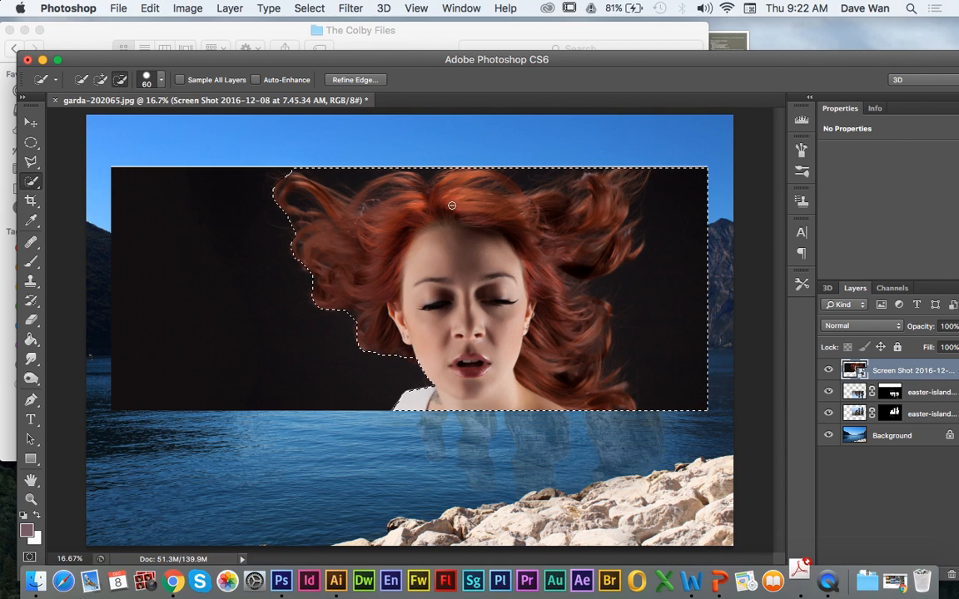
mouse_move(689, 327)
left_mouse_down()
mouse_move(711, 351)
mouse_move(660, 323)
mouse_move(680, 394)
mouse_move(630, 301)
mouse_move(660, 273)
left_mouse_up()
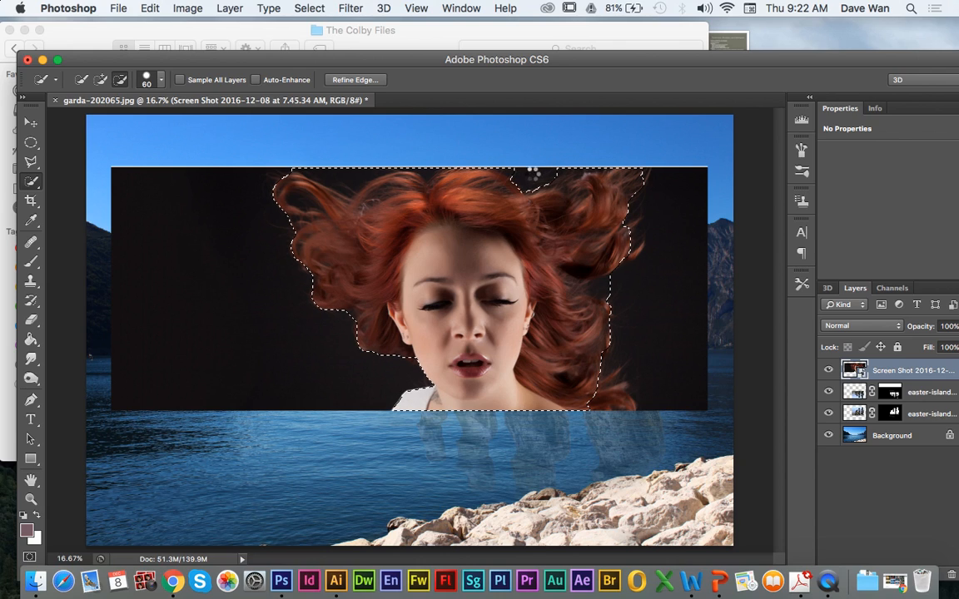
left_click_drag(311, 163, 361, 171)
left_click_drag(424, 169, 426, 174)
left_click(99, 80)
mouse_move(608, 396)
left_mouse_down()
mouse_move(618, 403)
mouse_move(616, 373)
left_mouse_up()
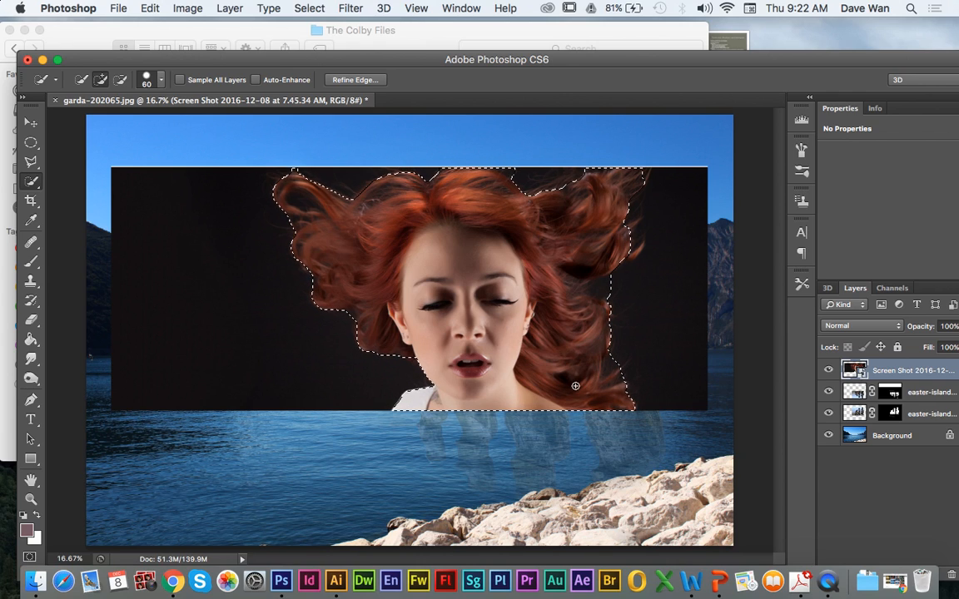
Step: Brush around the hair's outline in Refine Edge at size 150, and output the selection to a new layer with a layer mask
left_click(355, 80)
left_click_drag(482, 67, 764, 77)
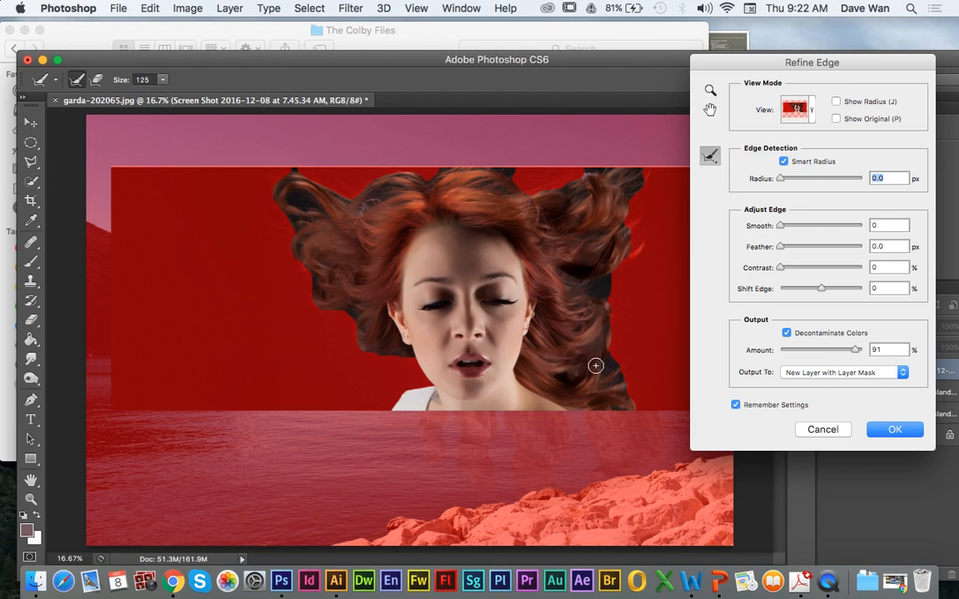
mouse_move(614, 349)
left_mouse_down()
mouse_move(627, 395)
mouse_move(646, 397)
mouse_move(625, 373)
mouse_move(640, 386)
mouse_move(633, 361)
left_mouse_up()
left_click_drag(619, 364, 610, 304)
left_click_drag(614, 266, 607, 318)
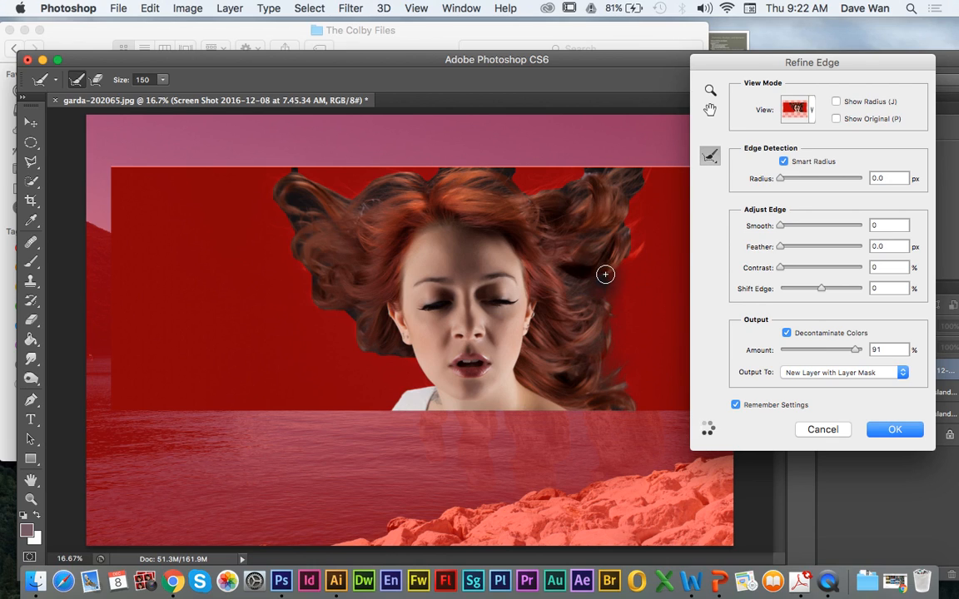
mouse_move(635, 252)
left_mouse_down()
mouse_move(647, 222)
mouse_move(627, 209)
mouse_move(655, 166)
mouse_move(621, 180)
mouse_move(611, 173)
mouse_move(516, 180)
left_mouse_up()
mouse_move(563, 205)
left_mouse_down()
mouse_move(471, 157)
mouse_move(430, 179)
mouse_move(442, 182)
mouse_move(446, 172)
mouse_move(382, 193)
mouse_move(400, 179)
mouse_move(345, 200)
mouse_move(321, 200)
mouse_move(316, 183)
mouse_move(282, 171)
mouse_move(266, 204)
mouse_move(296, 237)
left_mouse_up()
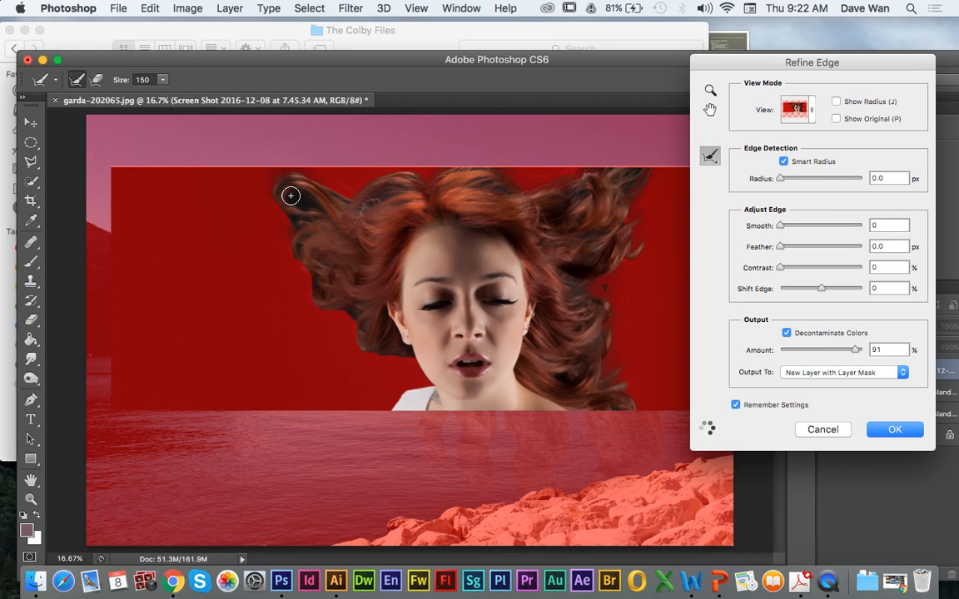
mouse_move(293, 248)
left_mouse_down()
mouse_move(306, 285)
mouse_move(340, 317)
mouse_move(366, 323)
mouse_move(340, 351)
left_mouse_up()
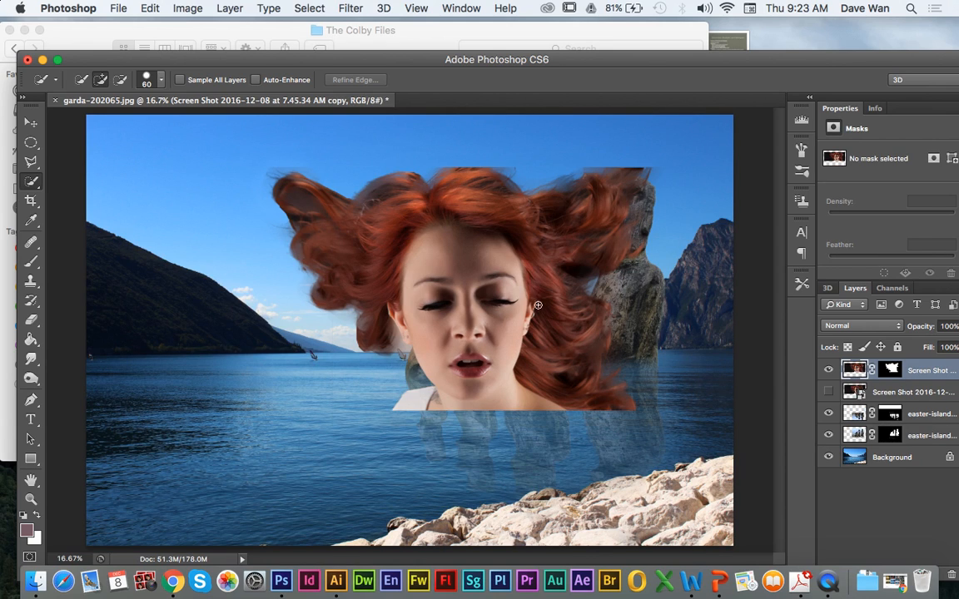
Step: Move the cut-out woman left and slightly down so the two largest statues are uncovered
left_click(31, 122)
left_click_drag(428, 302, 306, 324)
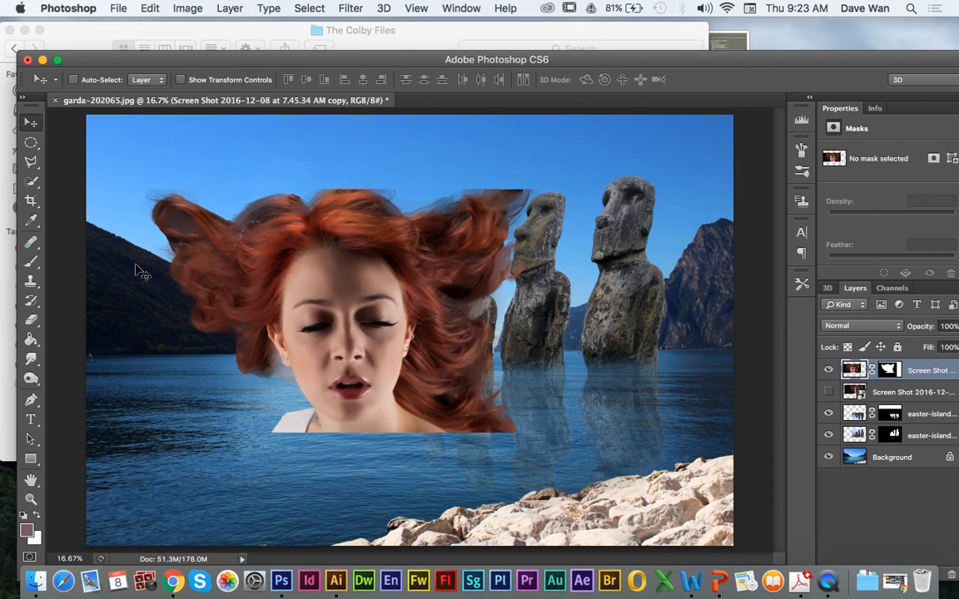
Step: Paint black on the woman's layer mask with a 125 px brush at 34% opacity, softening the hair edges on the left and above the forehead
left_click(893, 366)
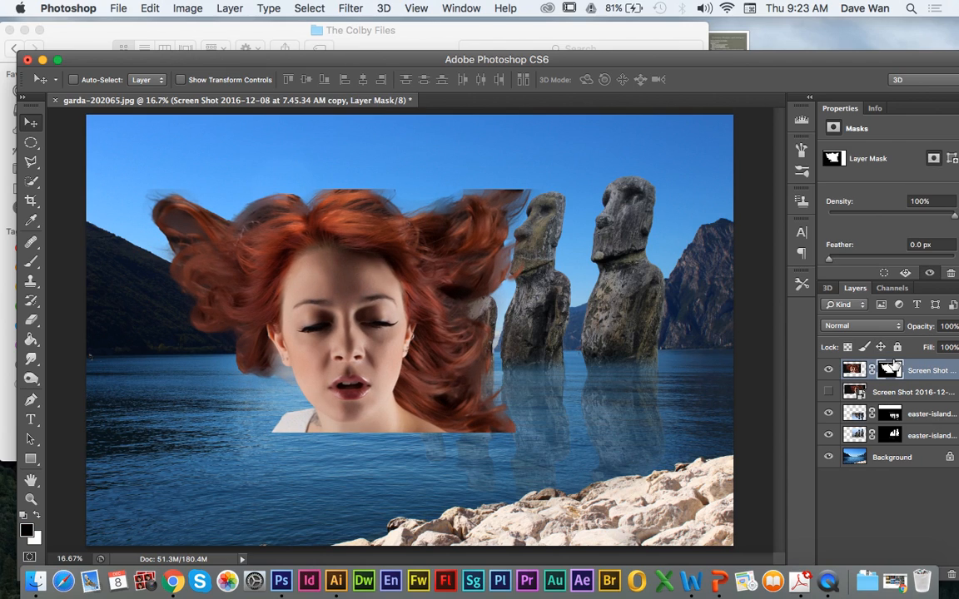
left_click(31, 261)
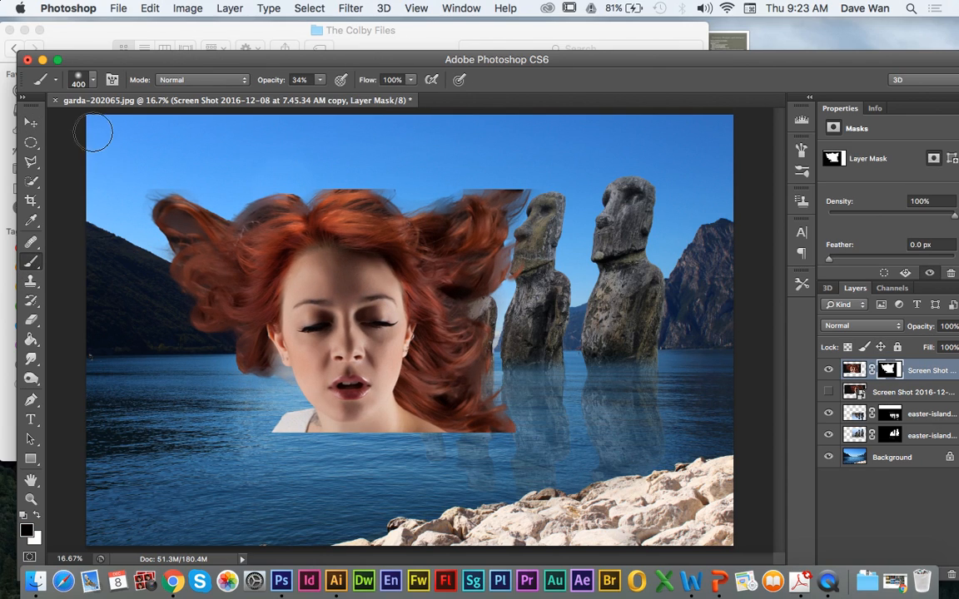
key("bracketright")
key("bracketright")
key("bracketright")
key("bracketright")
key("backslash")
key("backslash")
key("bracketleft")
key("bracketleft")
key("bracketleft")
key("bracketleft")
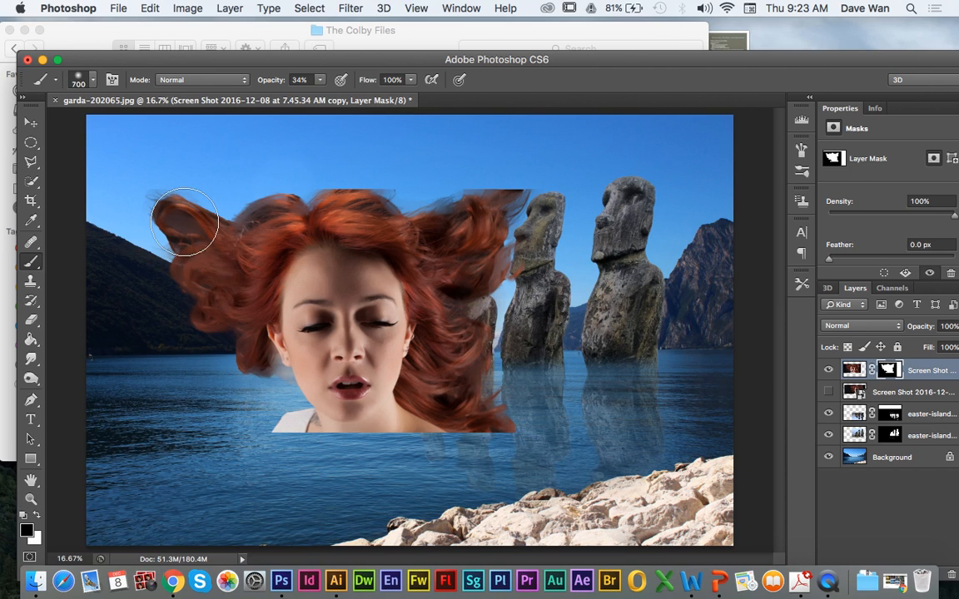
key("bracketleft")
key("bracketleft")
mouse_move(159, 212)
left_mouse_down()
mouse_move(169, 251)
mouse_move(161, 243)
mouse_move(176, 240)
mouse_move(158, 236)
mouse_move(168, 238)
mouse_move(152, 211)
mouse_move(167, 192)
mouse_move(226, 221)
left_mouse_up()
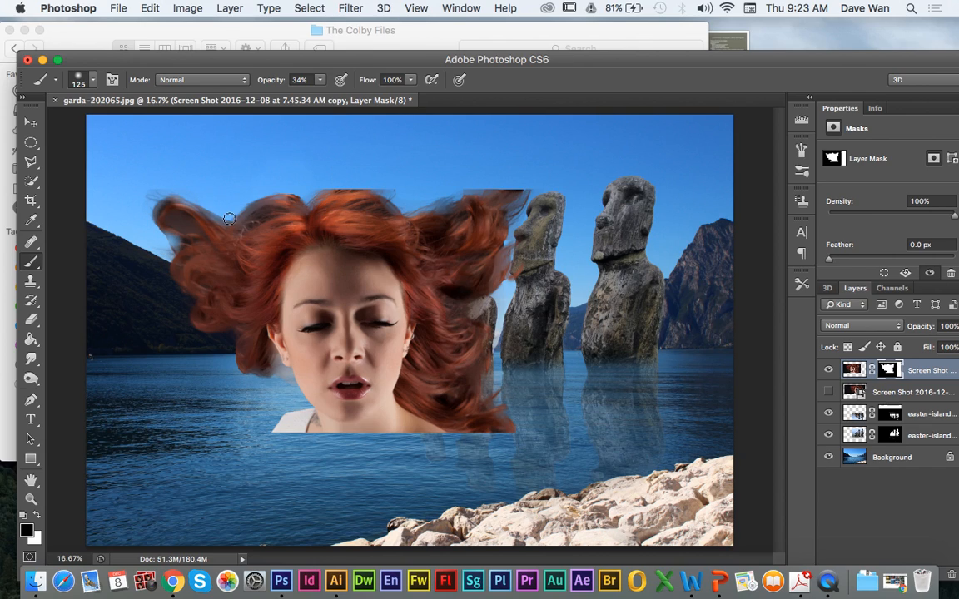
mouse_move(153, 200)
left_mouse_down()
mouse_move(145, 187)
mouse_move(195, 200)
left_mouse_up()
left_click_drag(268, 199, 311, 194)
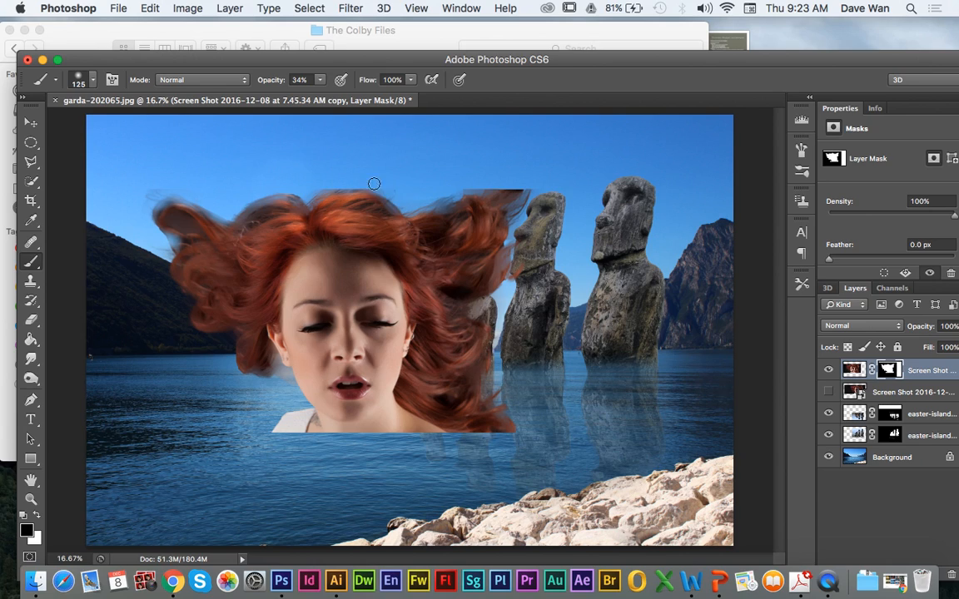
Step: Fade the straight-cut top of the right-hand hair, the gaps in the lower right strands and the background remnants beside the left cheek
mouse_move(416, 192)
left_mouse_down()
mouse_move(465, 198)
mouse_move(438, 200)
mouse_move(487, 186)
mouse_move(461, 188)
mouse_move(507, 193)
left_mouse_up()
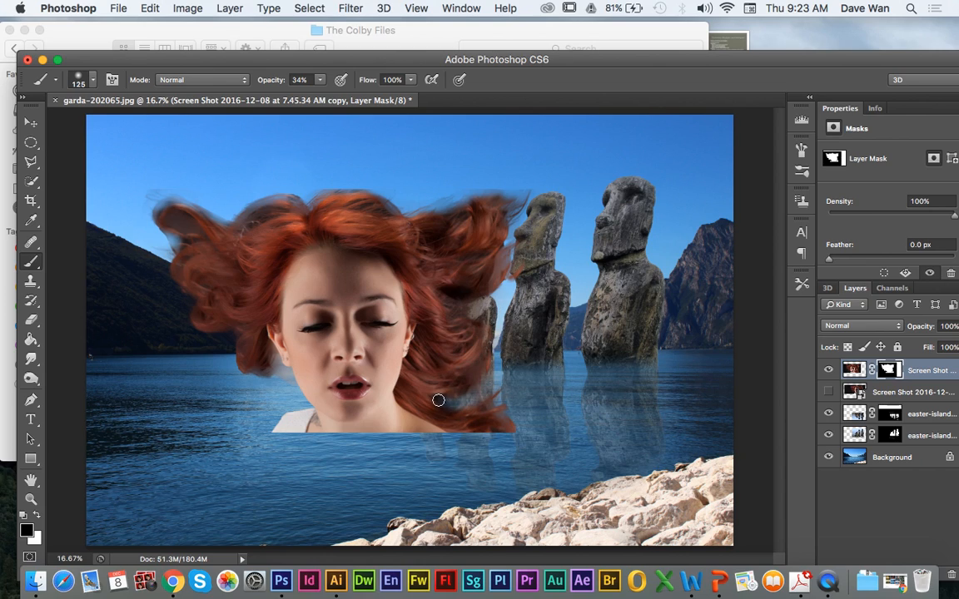
mouse_move(492, 304)
left_mouse_down()
mouse_move(452, 285)
mouse_move(458, 304)
mouse_move(485, 307)
left_mouse_up()
mouse_move(253, 377)
left_mouse_down()
mouse_move(280, 365)
mouse_move(285, 386)
mouse_move(264, 386)
left_mouse_up()
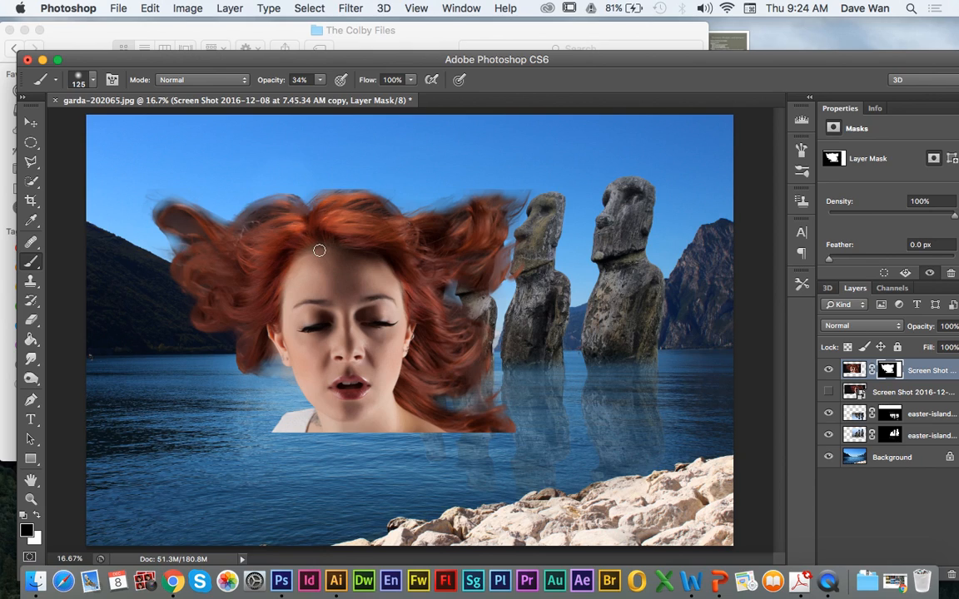
Step: Scale the masked woman down proportionally and place her in the sky above the dark mountain
key("ctrl+t")
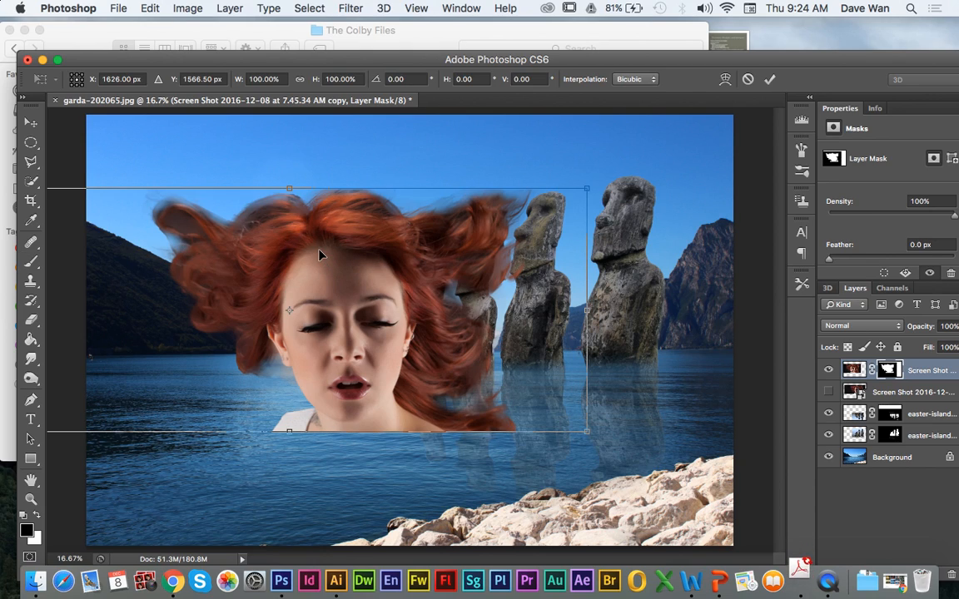
left_click_drag(561, 416, 391, 348)
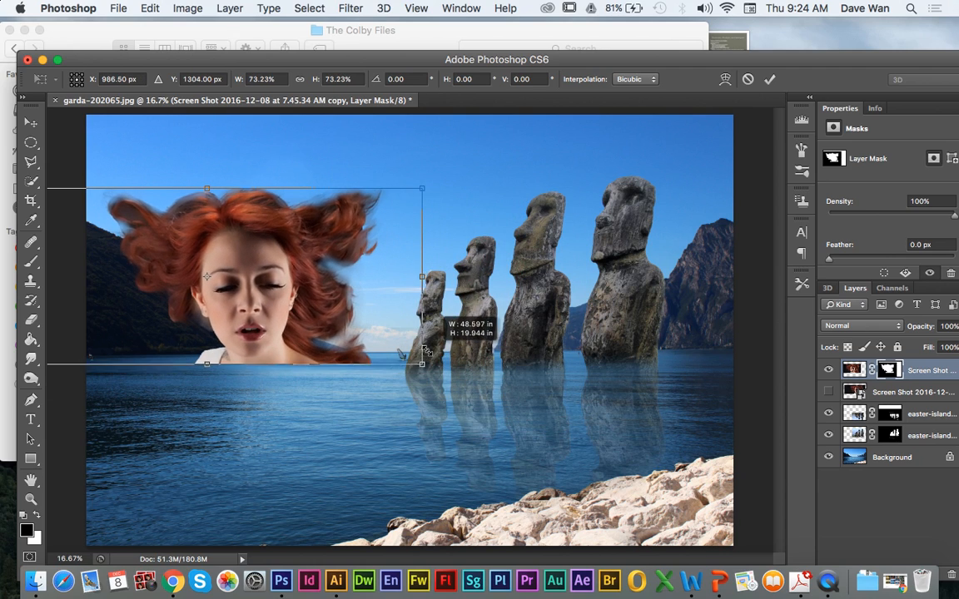
left_click_drag(350, 310, 405, 237)
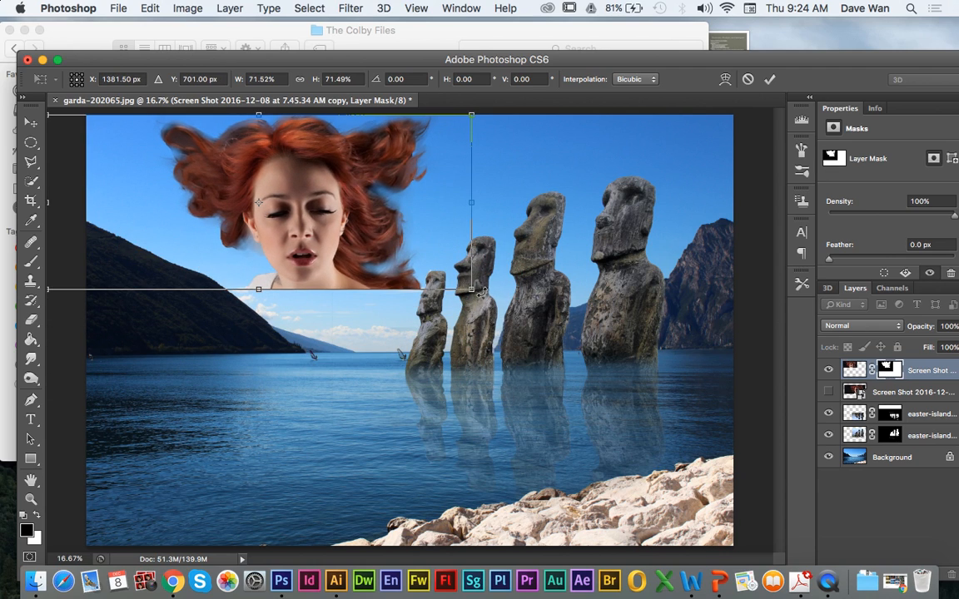
mouse_move(471, 289)
left_mouse_down()
mouse_move(417, 261)
mouse_move(426, 279)
mouse_move(407, 268)
left_mouse_up()
key("Return")
key("b")
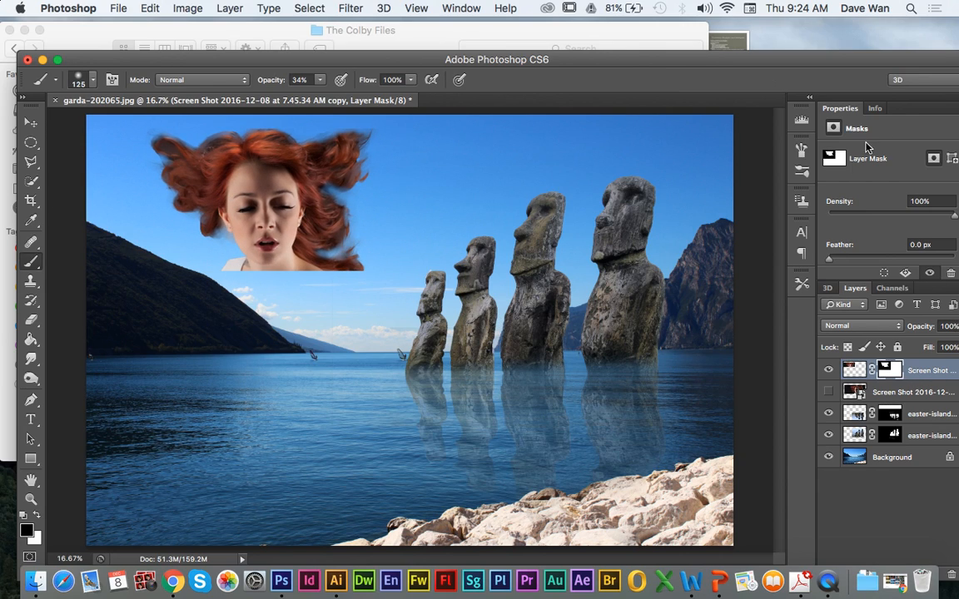
Step: Reduce the woman layer's opacity to 42%
left_click_drag(804, 56, 761, 40)
left_click(923, 311)
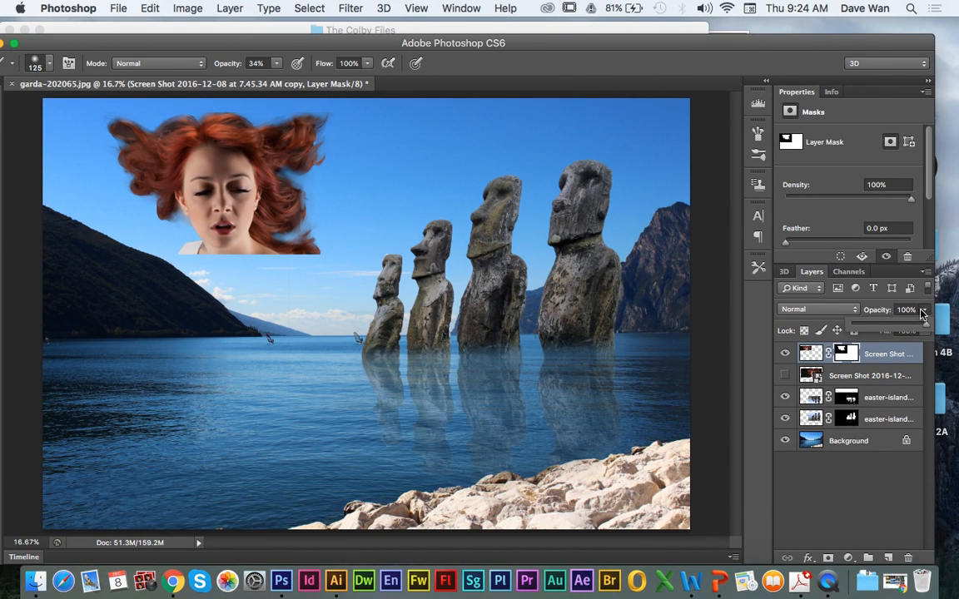
left_click_drag(908, 327, 885, 326)
left_click_drag(593, 48, 633, 44)
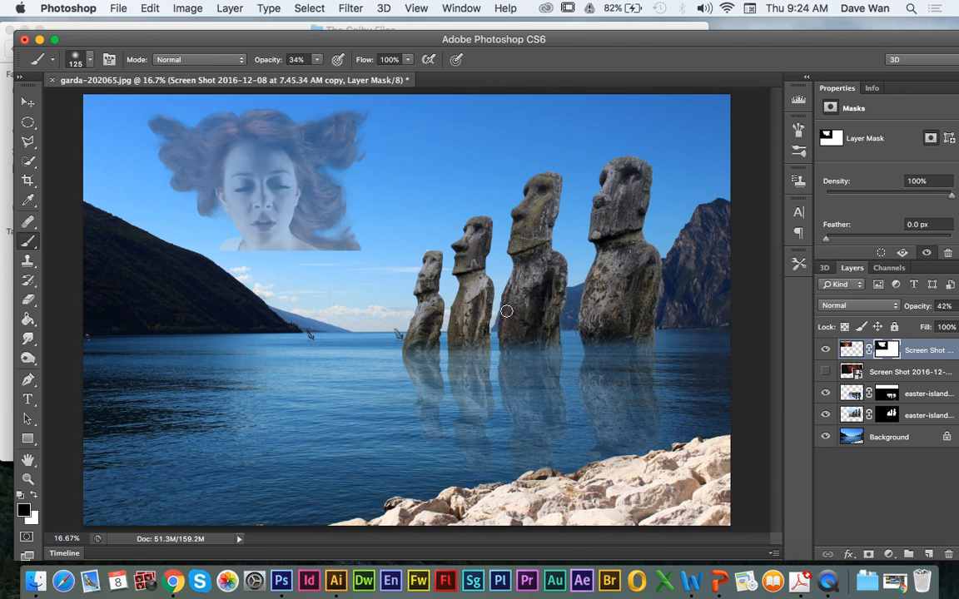
Step: Fade the woman's lower edge and outer hair on the mask with a 600 px black brush, and paint white back over the face
key("bracketright")
key("bracketright")
key("bracketright")
key("bracketright")
key("bracketright")
key("bracketright")
key("bracketright")
key("bracketright")
key("bracketright")
key("bracketright")
key("bracketright")
key("bracketright")
mouse_move(320, 257)
left_mouse_down()
mouse_move(386, 226)
mouse_move(338, 263)
mouse_move(397, 230)
mouse_move(310, 263)
mouse_move(372, 242)
mouse_move(218, 271)
mouse_move(380, 233)
mouse_move(353, 250)
mouse_move(262, 268)
mouse_move(359, 237)
left_mouse_up()
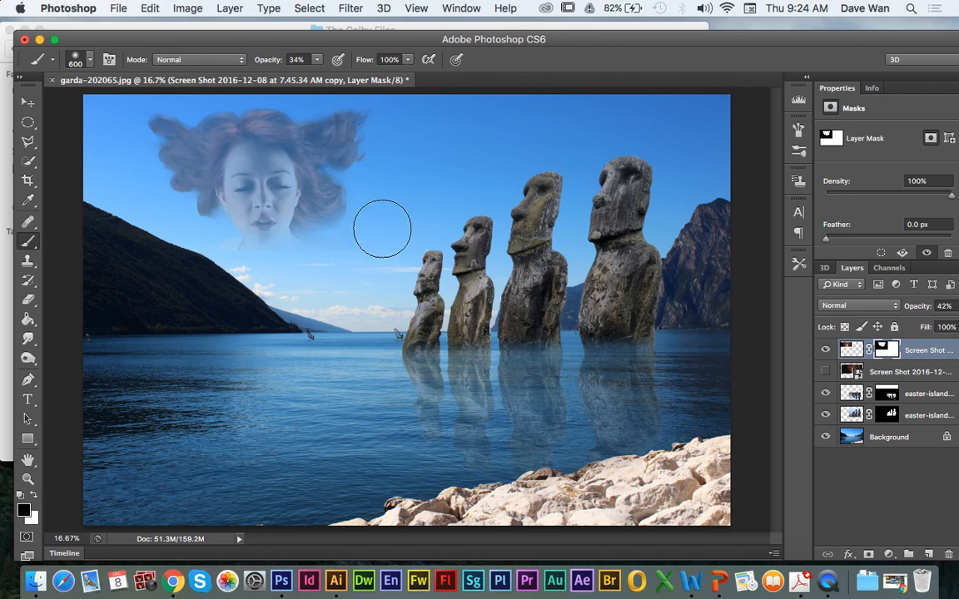
mouse_move(388, 150)
left_mouse_down()
mouse_move(344, 104)
mouse_move(254, 90)
mouse_move(168, 99)
mouse_move(138, 170)
mouse_move(195, 119)
mouse_move(308, 118)
mouse_move(377, 193)
mouse_move(353, 234)
mouse_move(355, 161)
mouse_move(342, 167)
mouse_move(336, 244)
mouse_move(340, 139)
mouse_move(239, 100)
mouse_move(172, 131)
mouse_move(186, 214)
left_mouse_up()
left_click(33, 498)
mouse_move(260, 175)
left_mouse_down()
mouse_move(237, 160)
mouse_move(275, 176)
mouse_move(245, 134)
left_mouse_up()
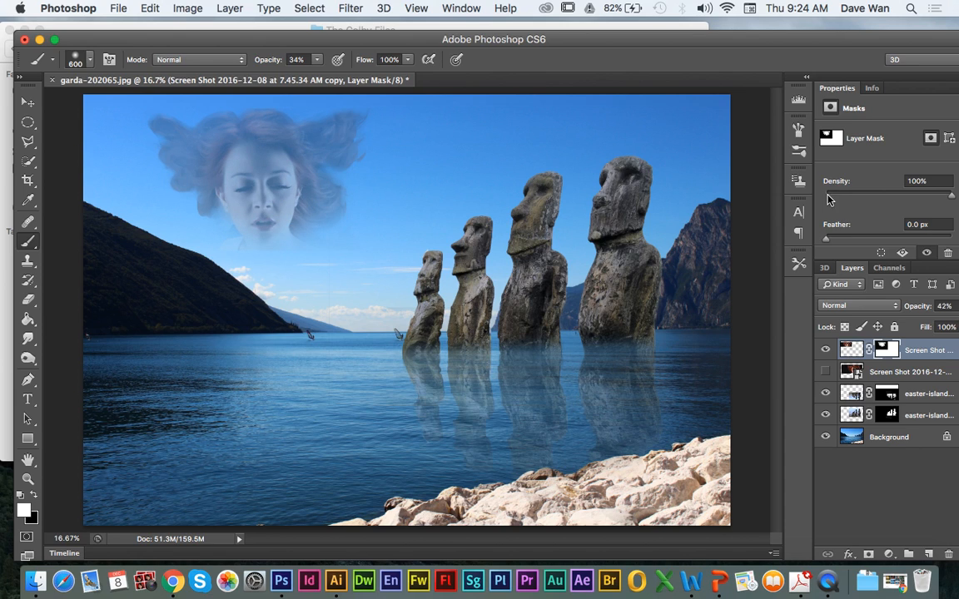
Step: Raise the woman layer's opacity slightly so her face stands out more against the sky
left_click_drag(765, 36, 723, 33)
left_click(923, 305)
mouse_move(882, 318)
left_mouse_down()
mouse_move(905, 319)
mouse_move(887, 323)
left_mouse_up()
left_click_drag(489, 40, 552, 44)
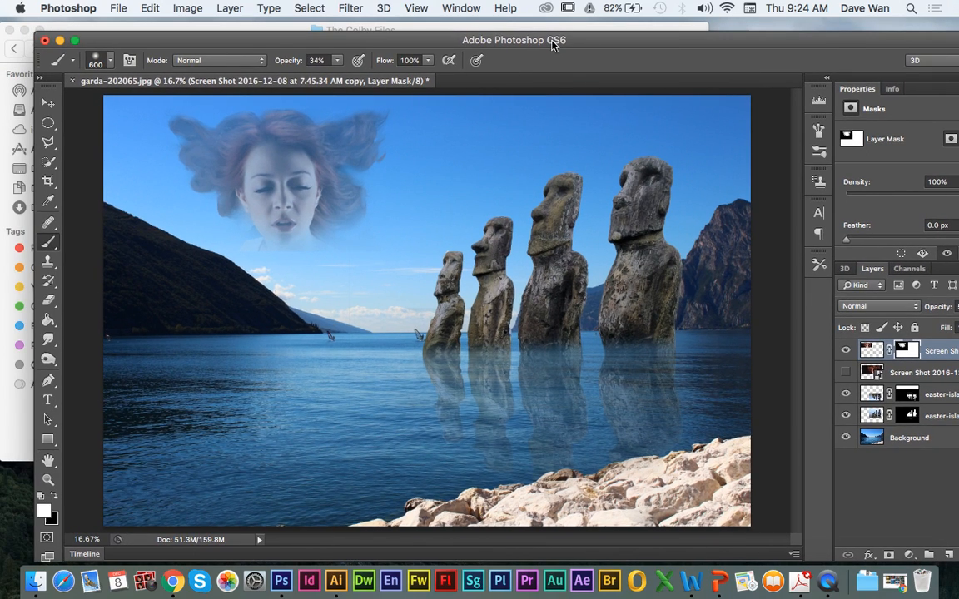
Step: Touch up the woman's mask around her lower face and neck with the white brush
left_click(54, 496)
left_click(55, 497)
mouse_move(303, 218)
left_mouse_down()
mouse_move(263, 215)
mouse_move(296, 233)
mouse_move(316, 208)
mouse_move(267, 215)
mouse_move(289, 267)
left_mouse_up()
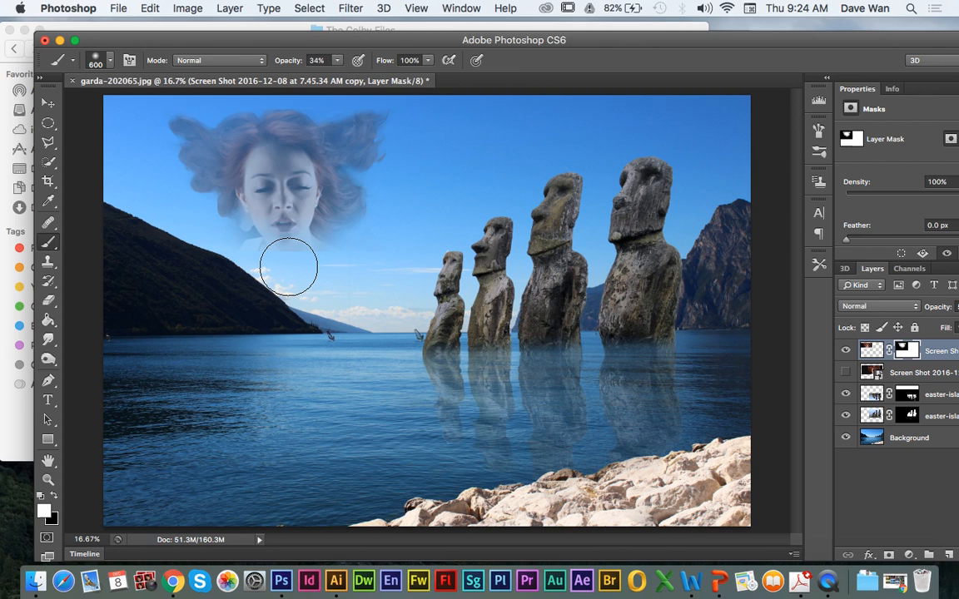
left_click(222, 27)
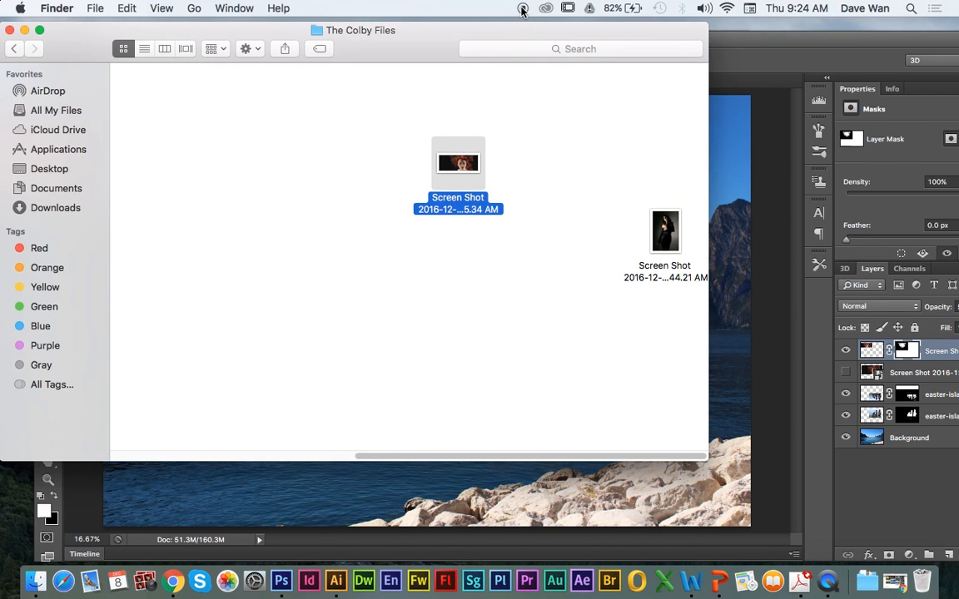